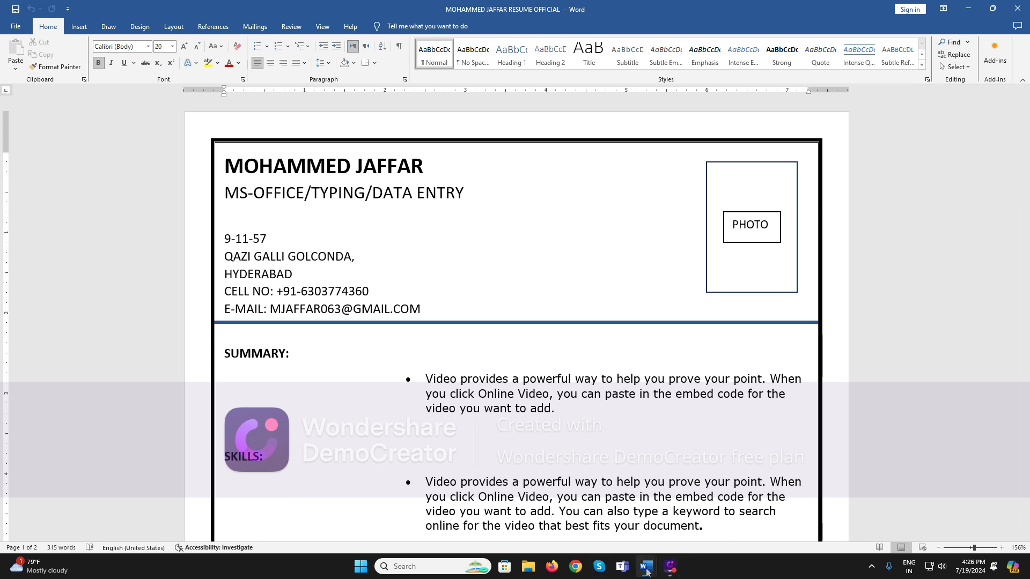
- Switch from the finished resume to the blank document Document2
mouse_move(652, 568)
click(675, 466)
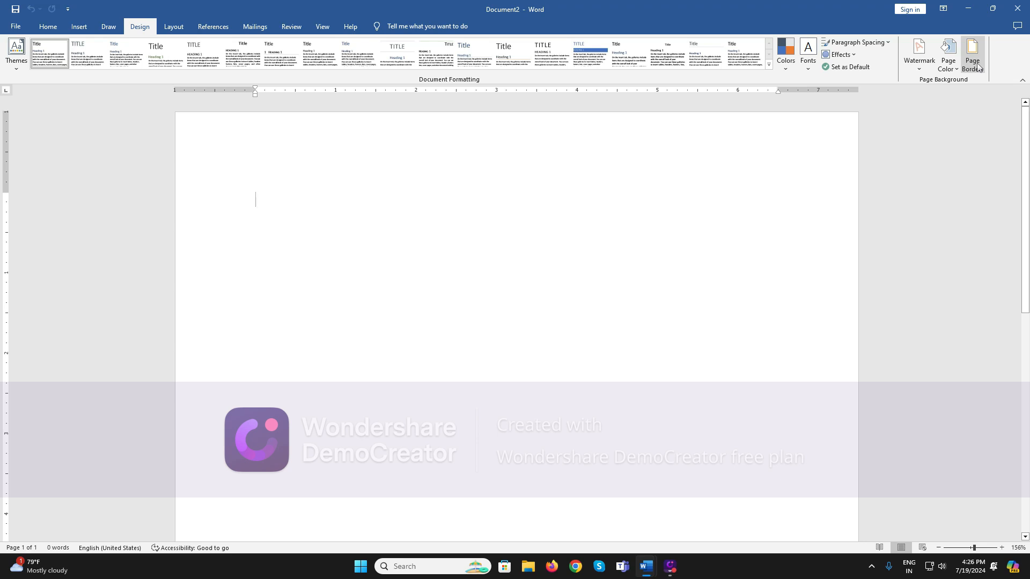
click(48, 26)
click(79, 26)
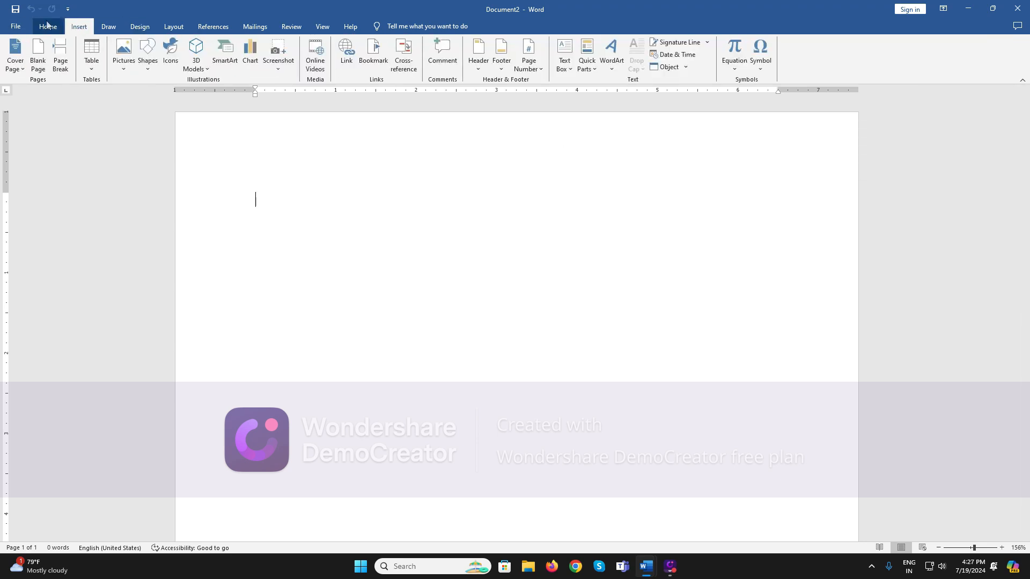
click(47, 26)
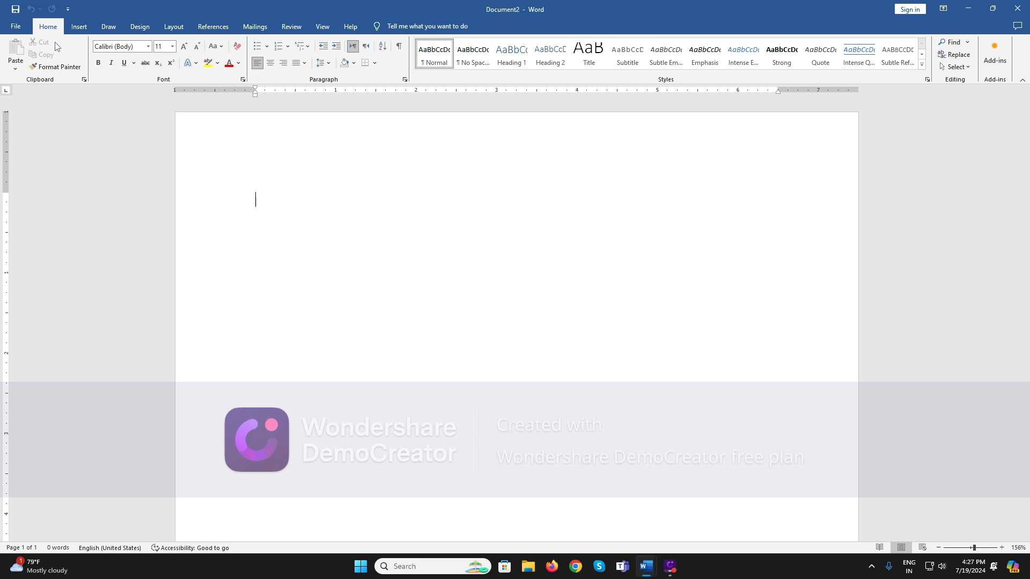
click(79, 26)
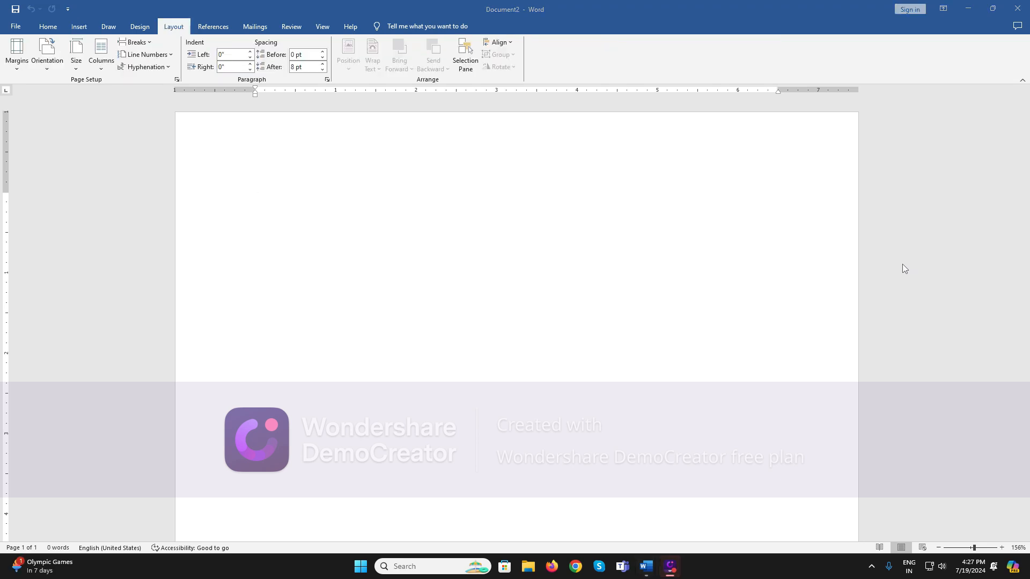
- Set up the page with narrow 0.5-inch margins, portrait orientation, A4 paper size and one column
click(26, 64)
click(86, 128)
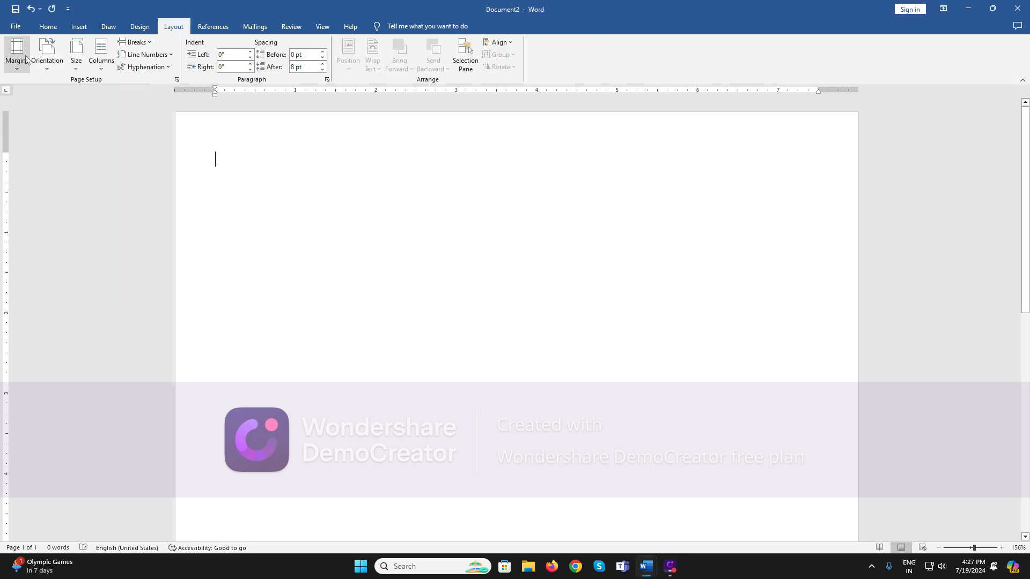
click(48, 53)
click(64, 92)
click(76, 53)
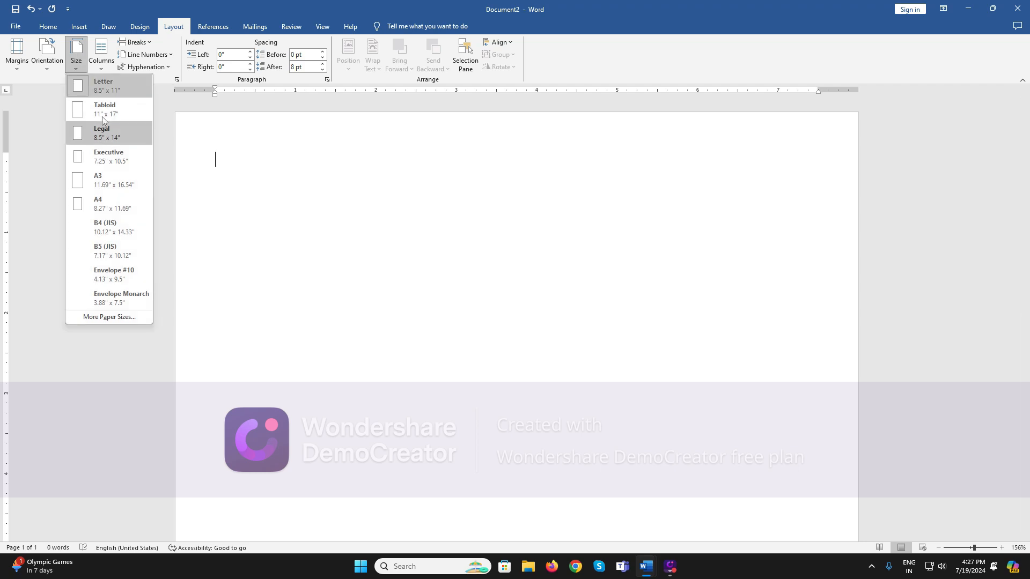
click(129, 208)
click(100, 54)
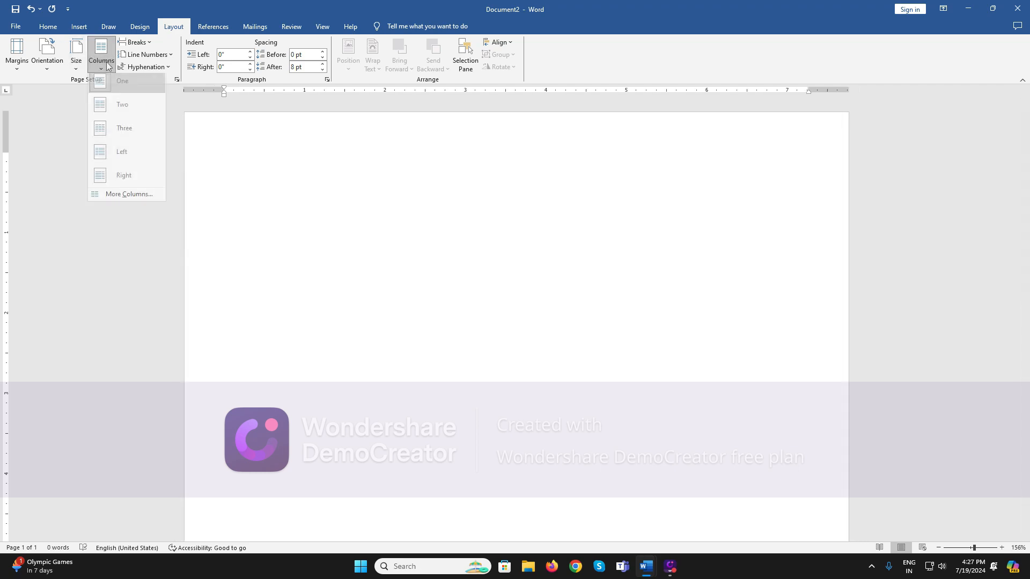
click(131, 89)
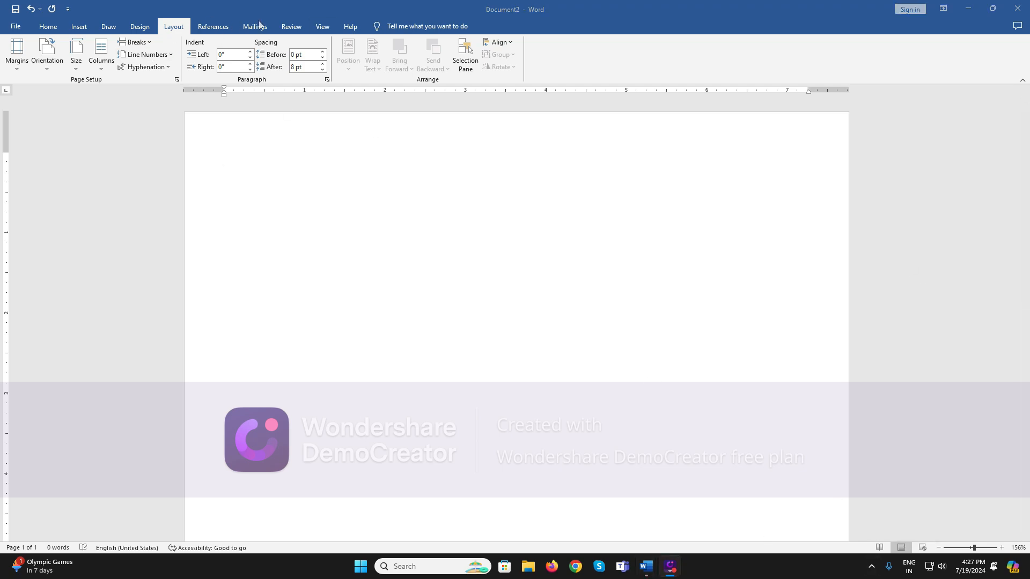
- Set the document's zoom to 100%
click(290, 25)
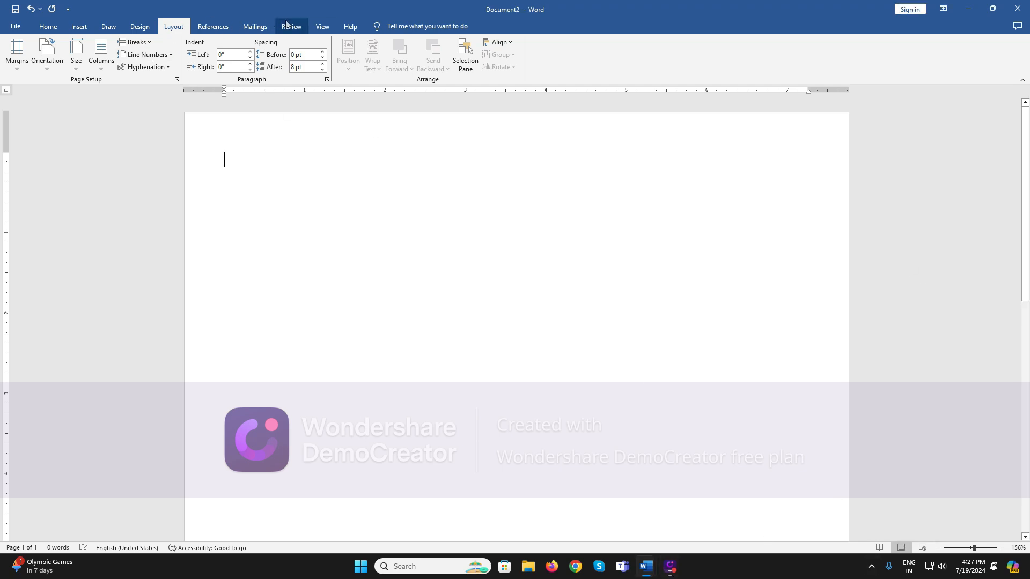
click(319, 27)
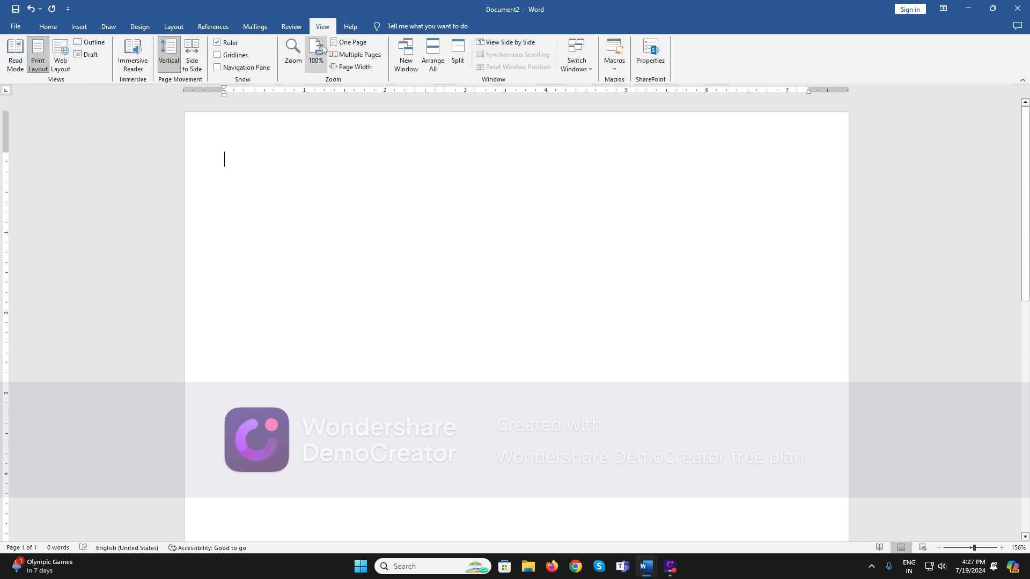
click(316, 50)
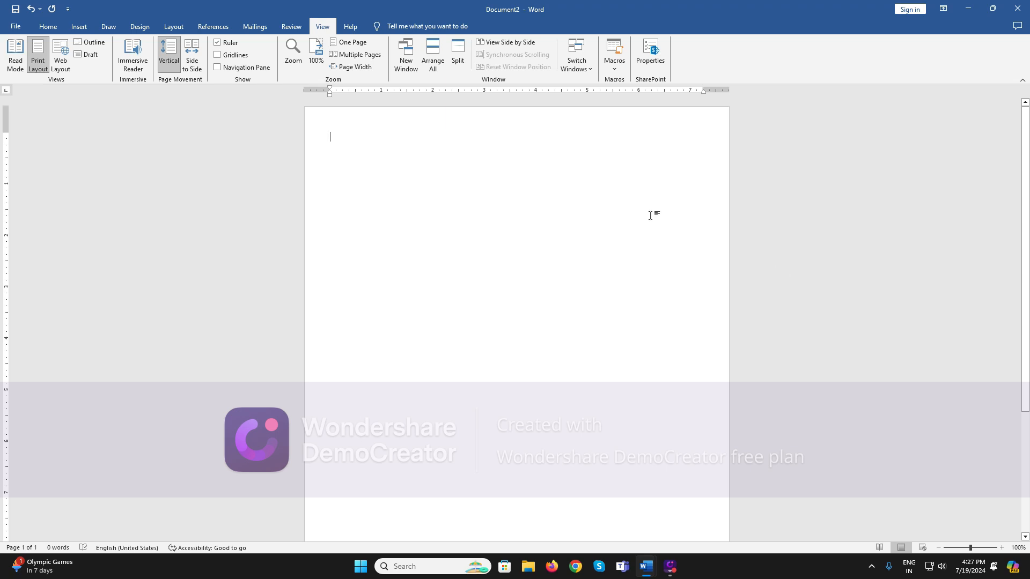
- Open the page border settings and choose the Box setting
click(139, 26)
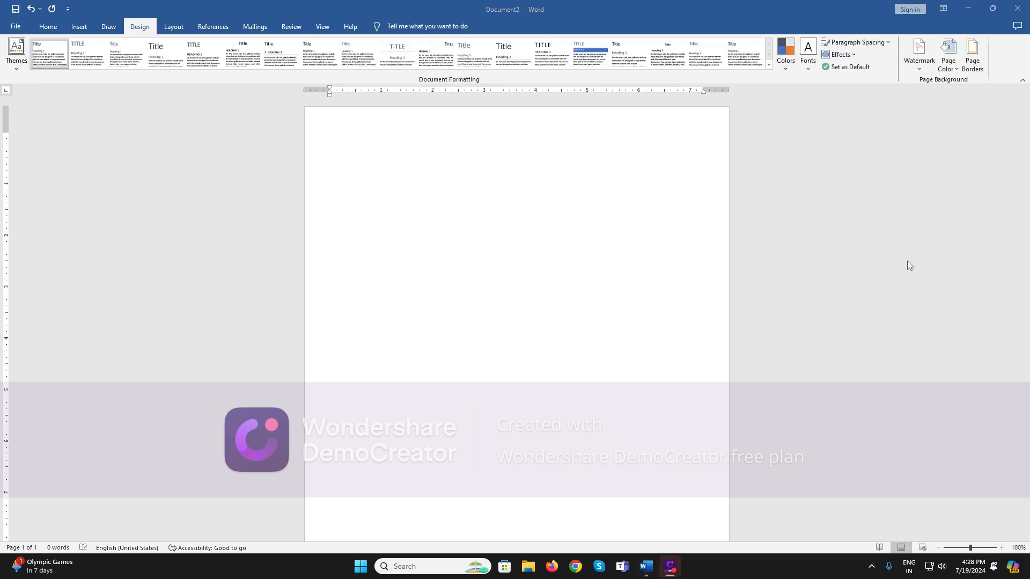
click(970, 61)
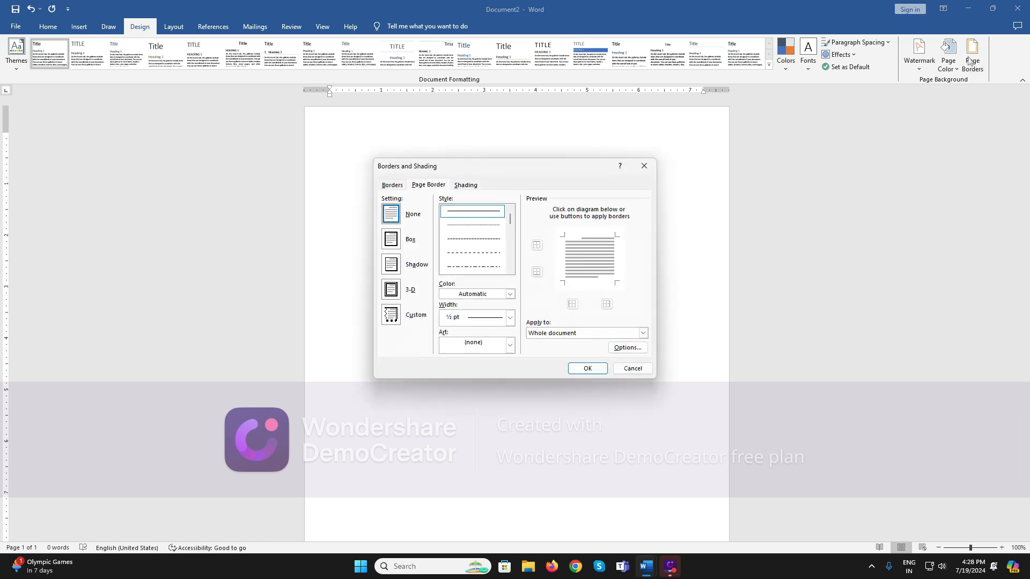
click(390, 185)
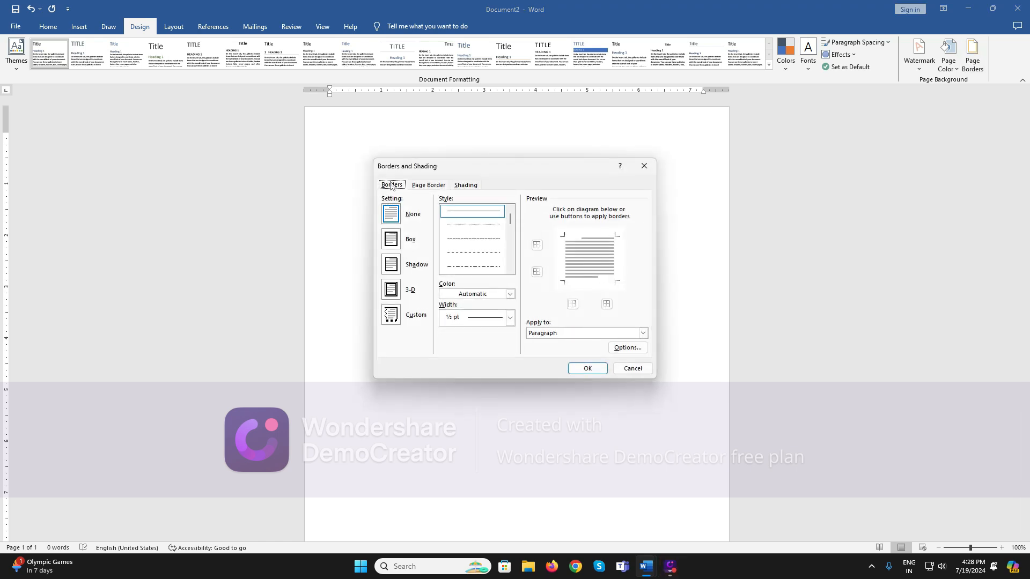
click(428, 186)
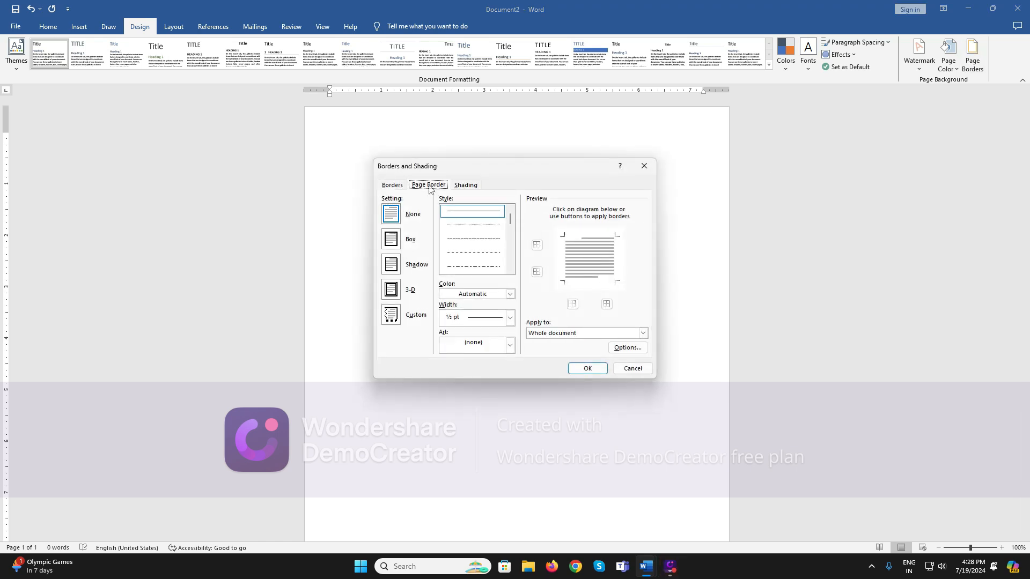
click(468, 186)
click(434, 185)
click(398, 238)
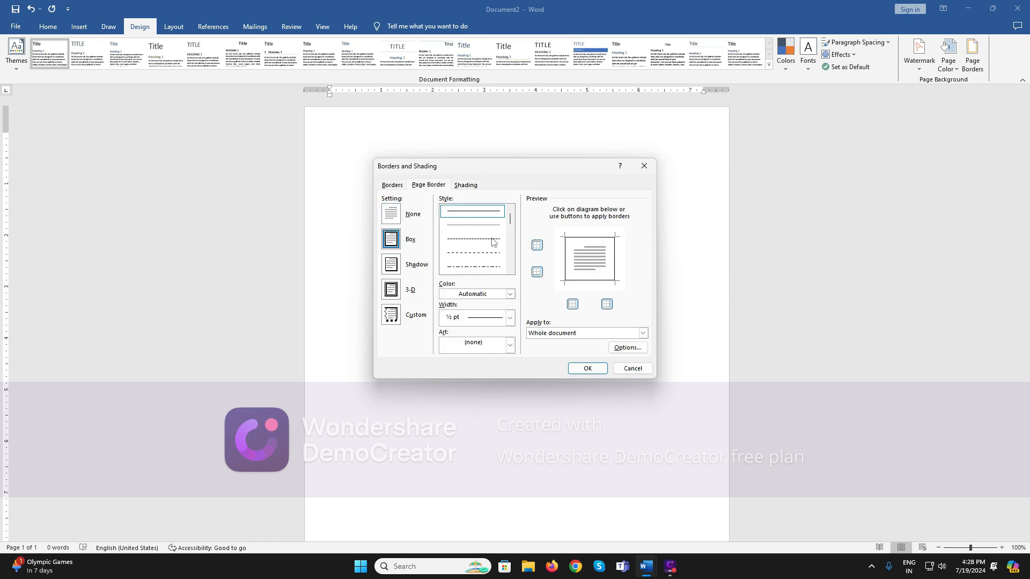
- Give the page border the 3 pt thick-and-thin double line style and apply it to the whole document
scroll(503, 253, down, 3)
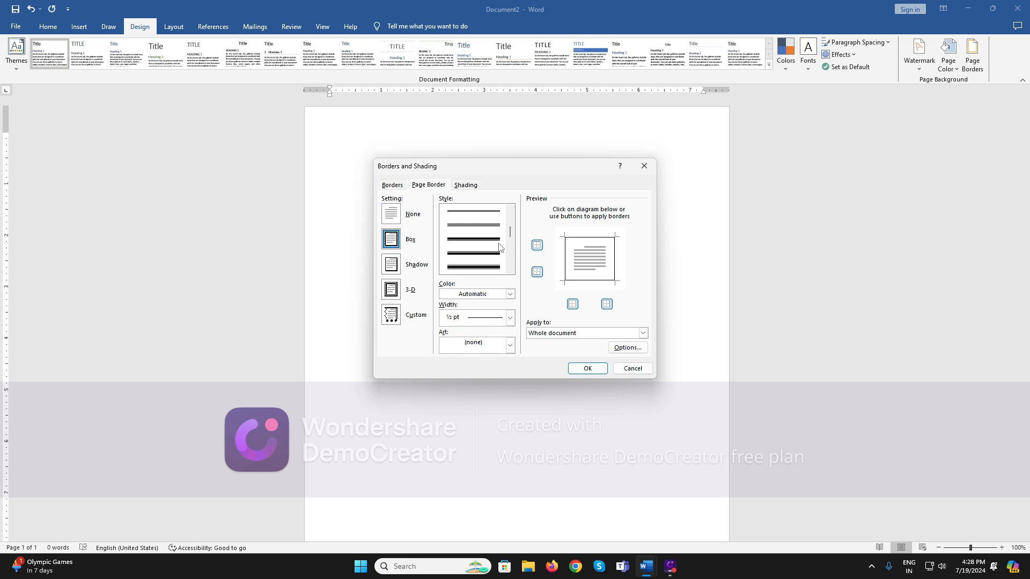
click(489, 243)
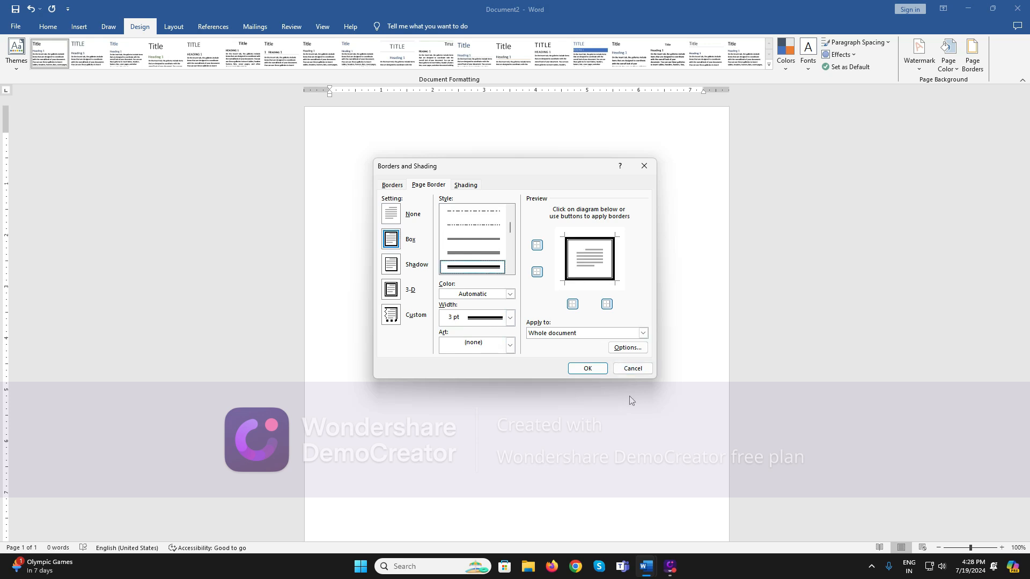
click(643, 333)
click(616, 344)
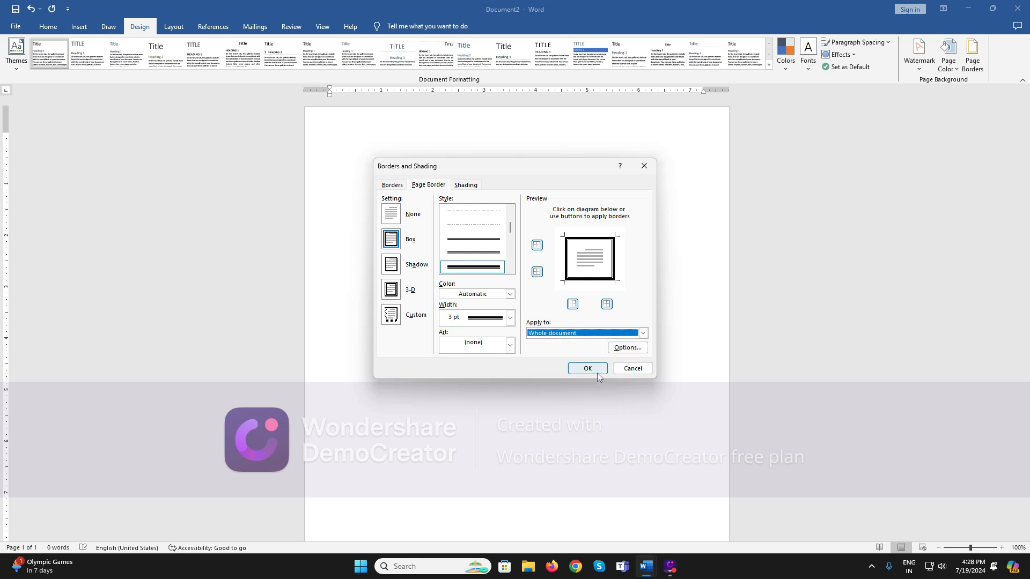
click(587, 369)
scroll(479, 276, down, 5)
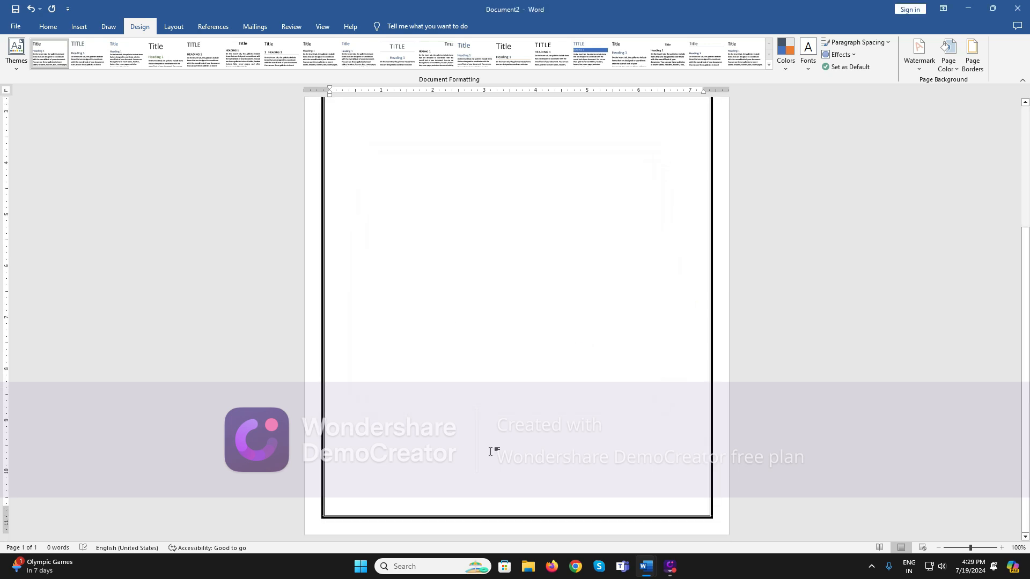
scroll(559, 453, up, 2)
scroll(563, 460, down, 2)
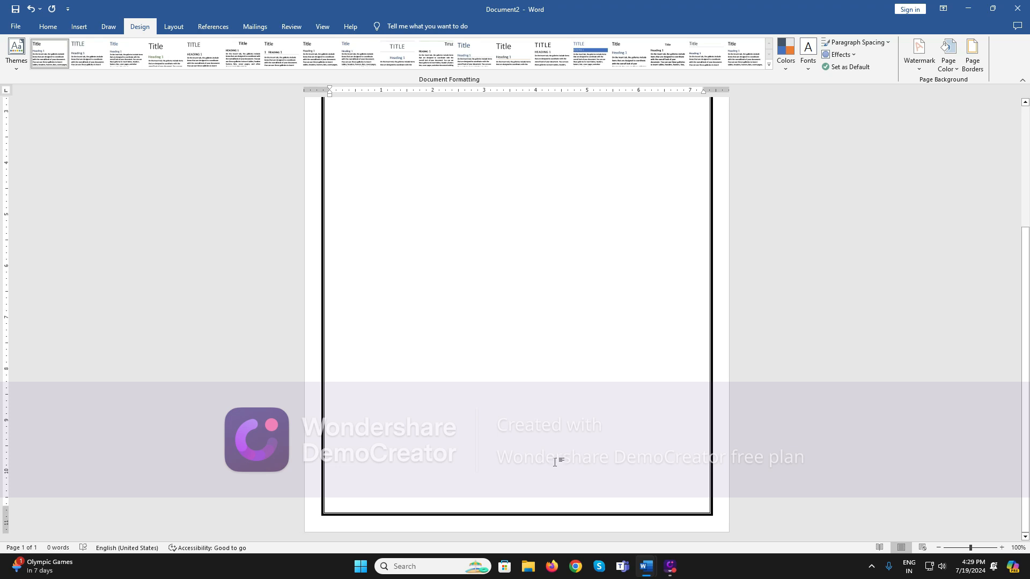
- Insert a page break to add a second page, and return the cursor to the first page
click(554, 464)
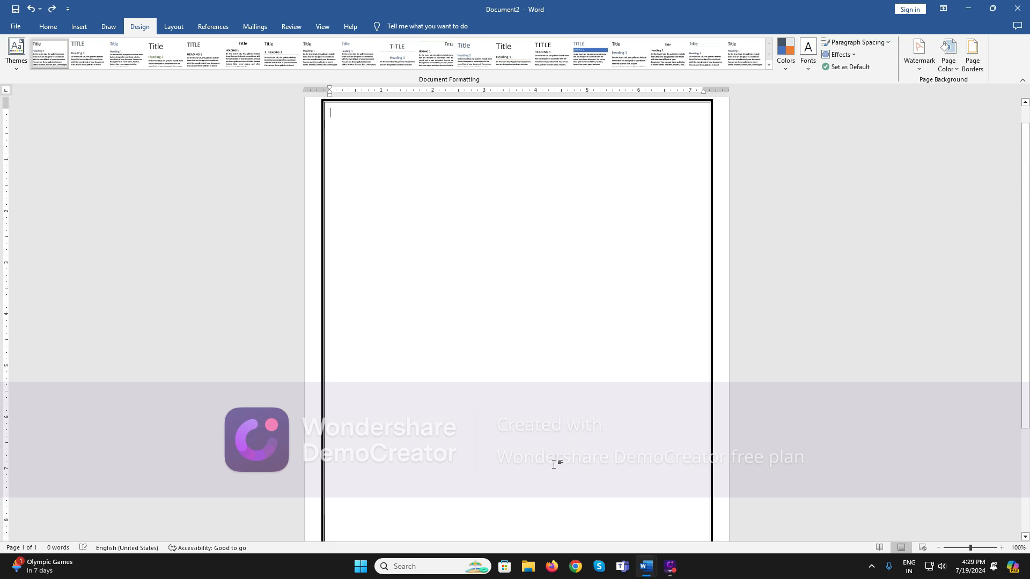
key(ctrl+Return)
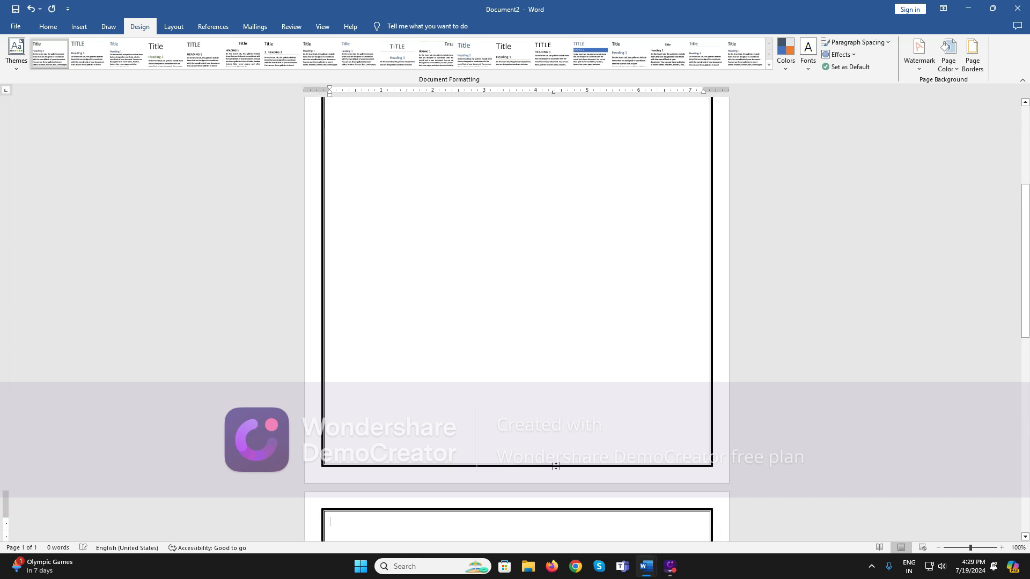
scroll(554, 470, up, 10)
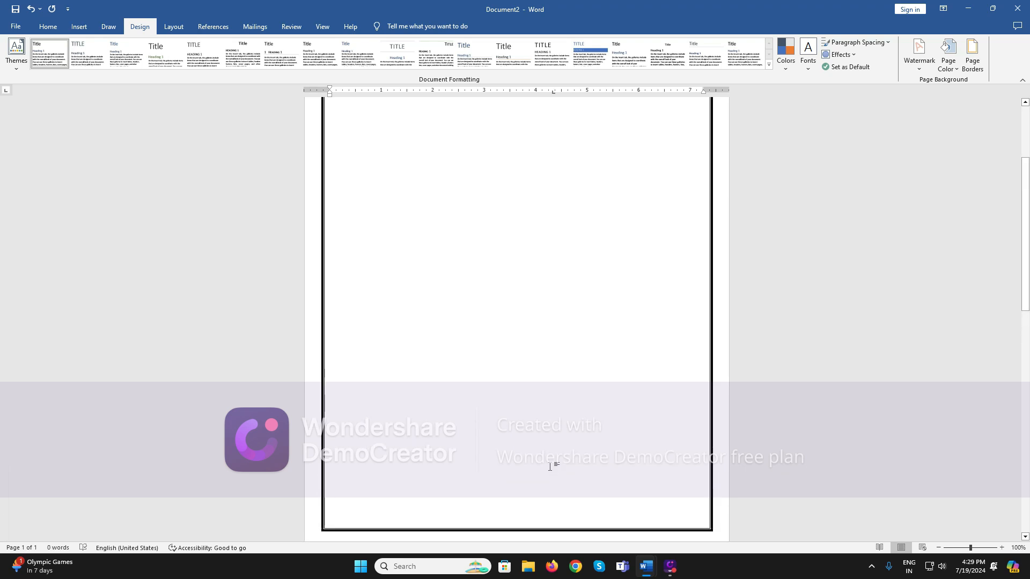
click(417, 182)
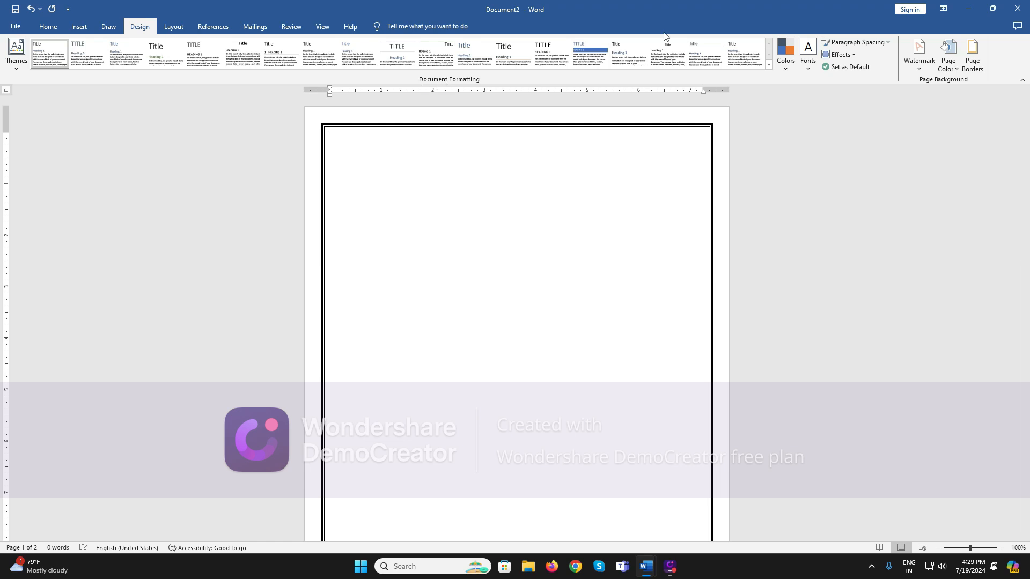
click(79, 26)
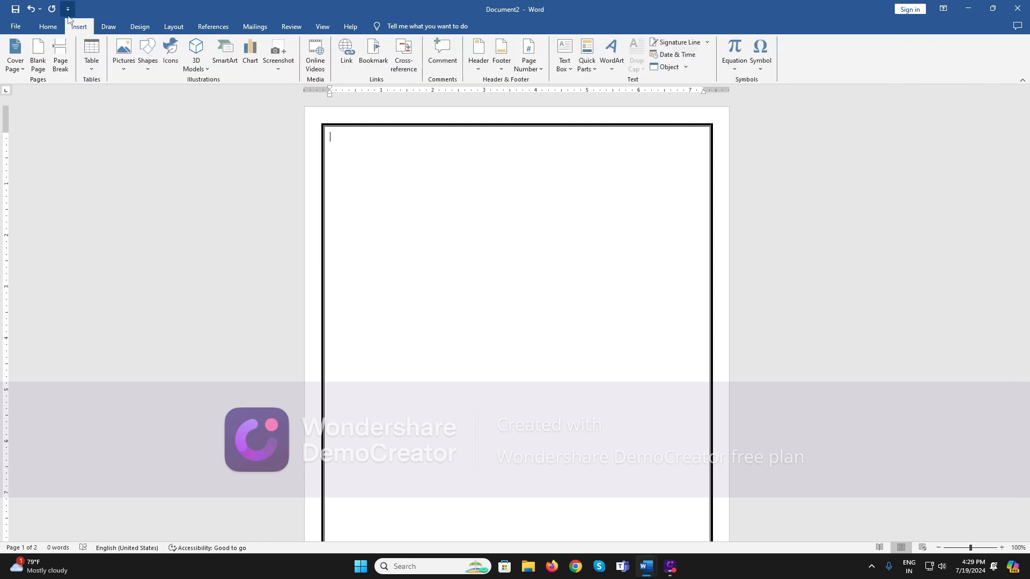
click(48, 26)
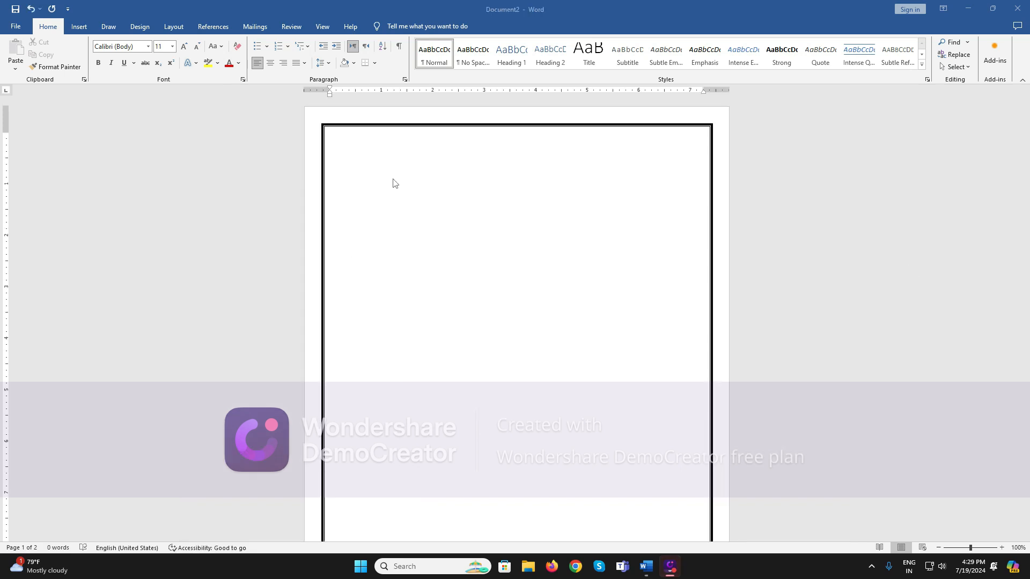
click(395, 183)
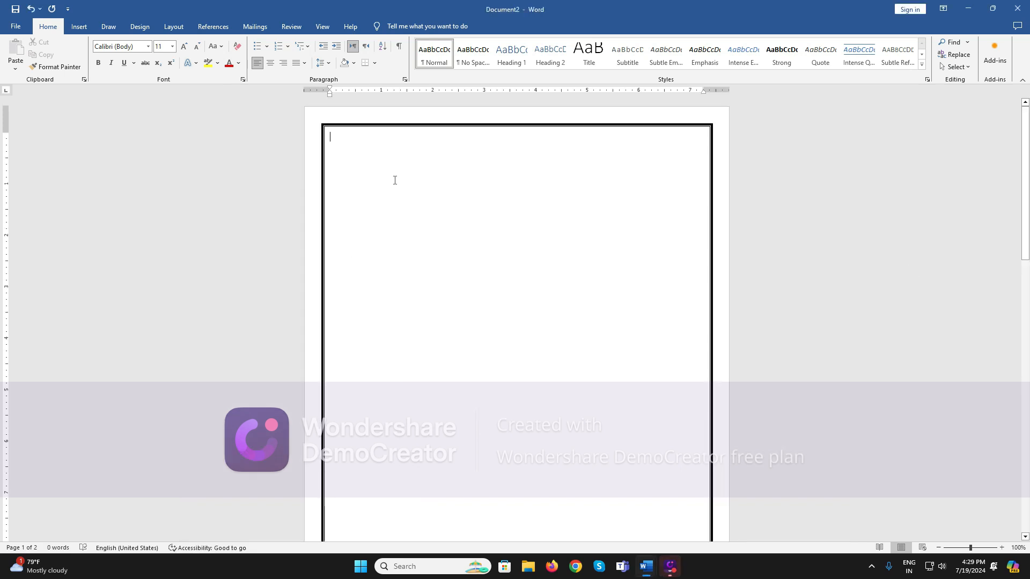
- Draw a rectangle about 2.28" high and 2.09" wide in the upper right area of the first page
click(77, 27)
click(148, 51)
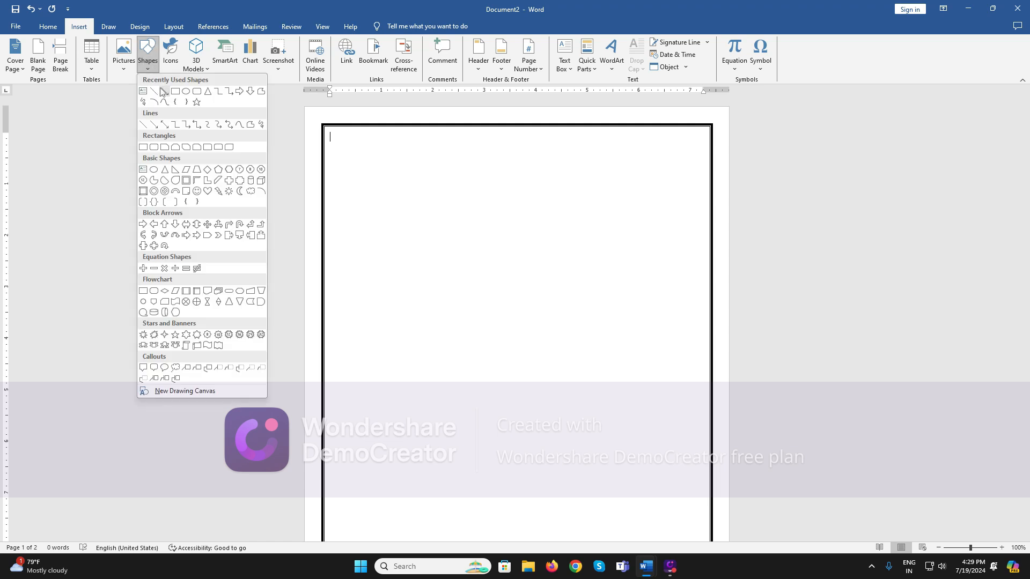
click(175, 91)
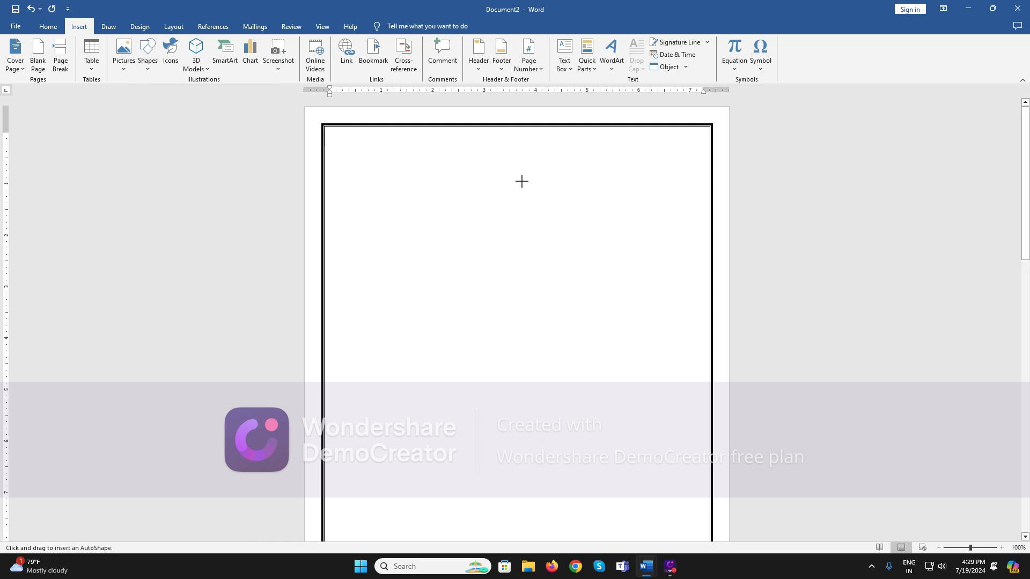
drag(524, 151, 640, 275)
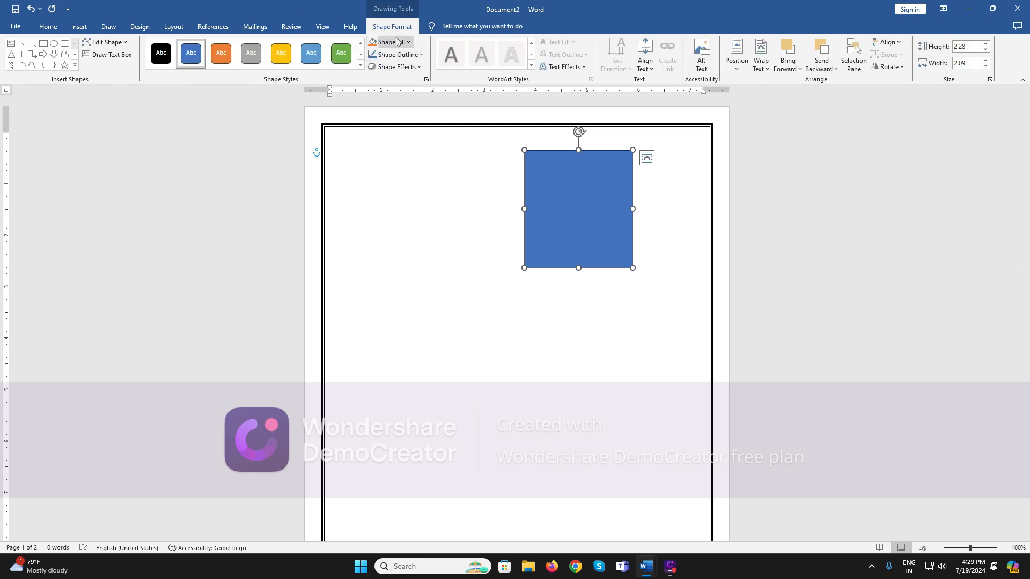
click(441, 243)
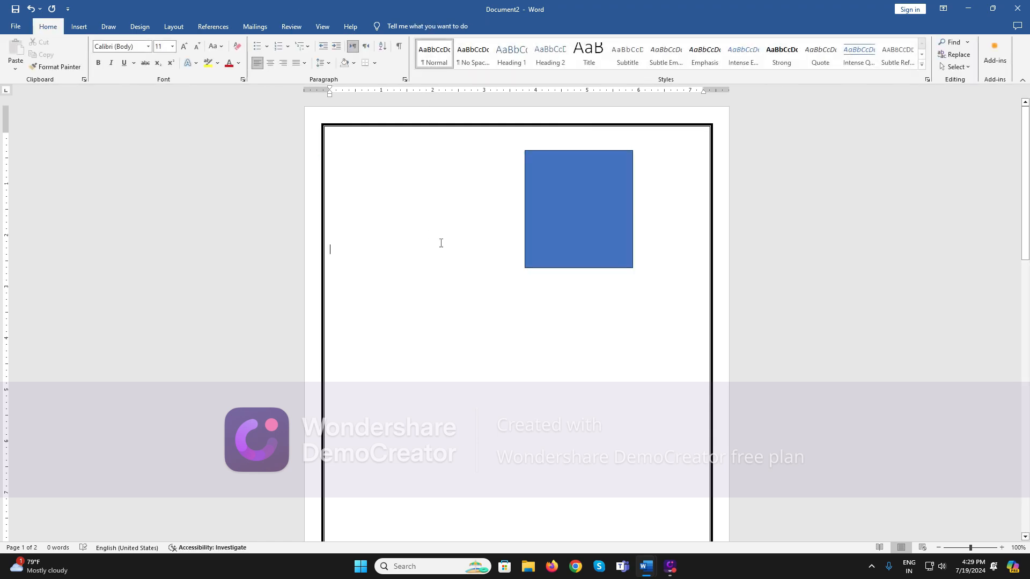
- Remove the fill from the rectangle in the upper right area of the first page
click(551, 210)
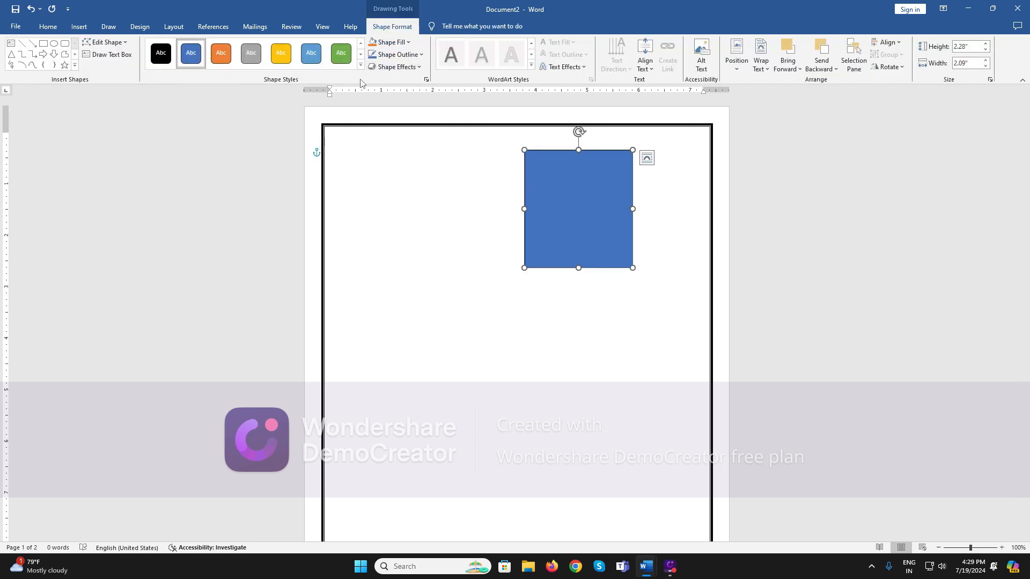
click(402, 56)
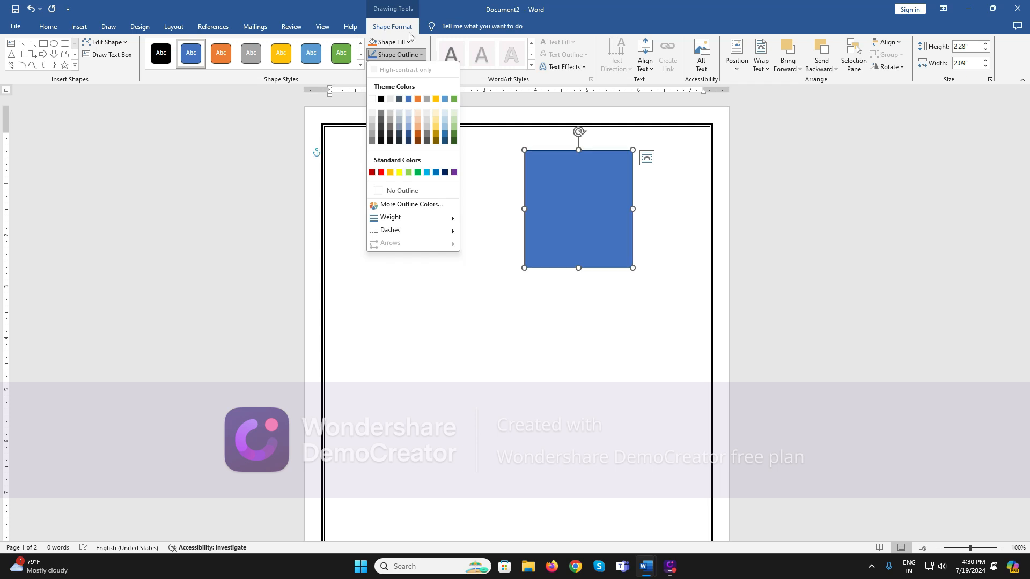
click(392, 42)
click(391, 41)
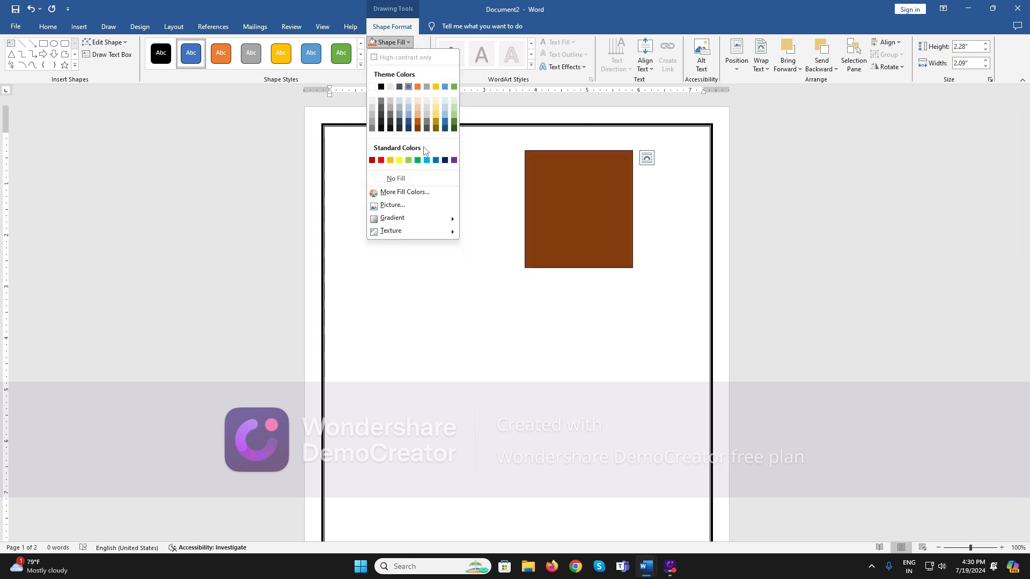
click(426, 180)
click(547, 213)
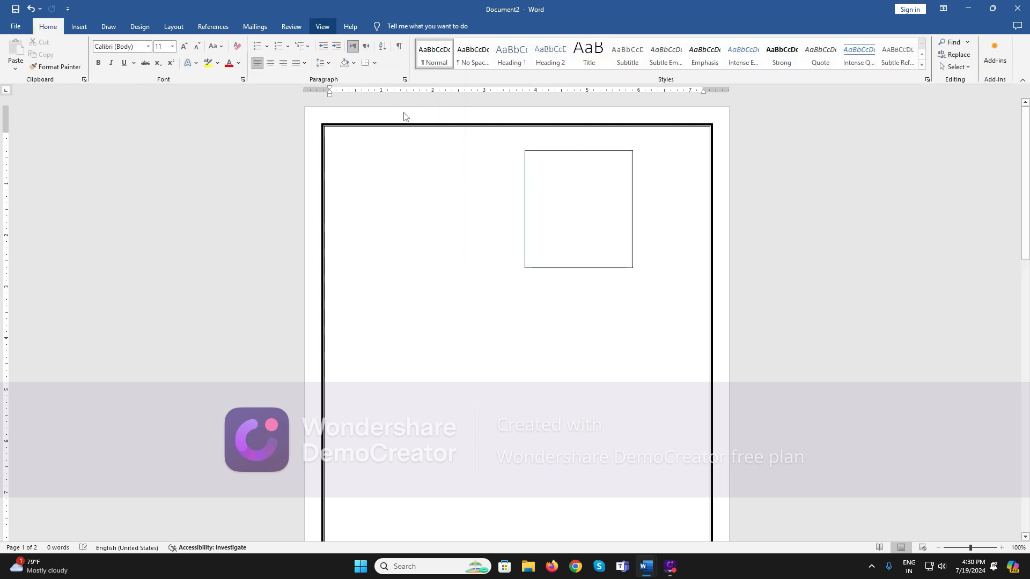
- Insert a Simple Text Box reading PHOTO, sized about 0.34" high and 0.78" wide
click(171, 27)
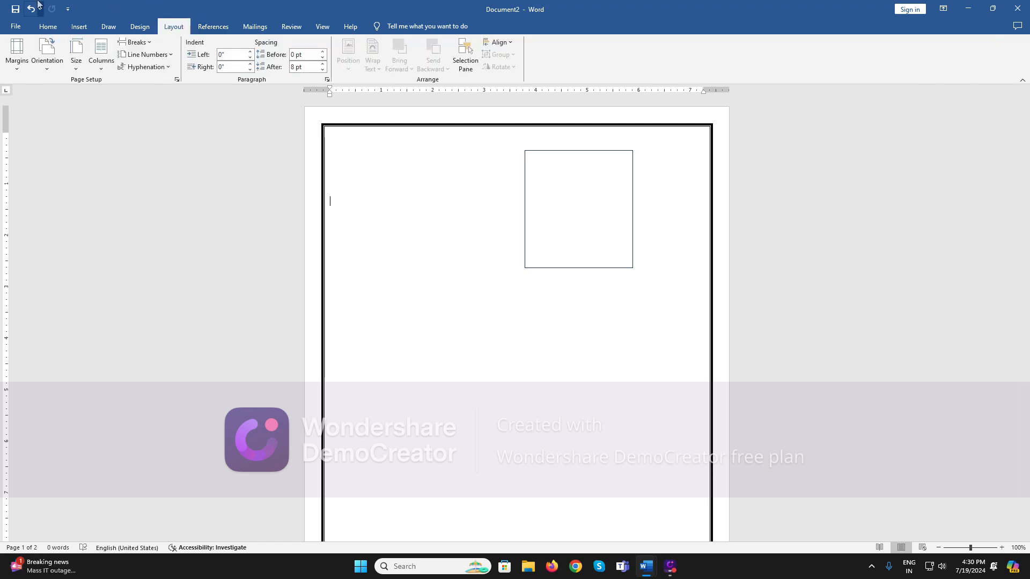
click(139, 27)
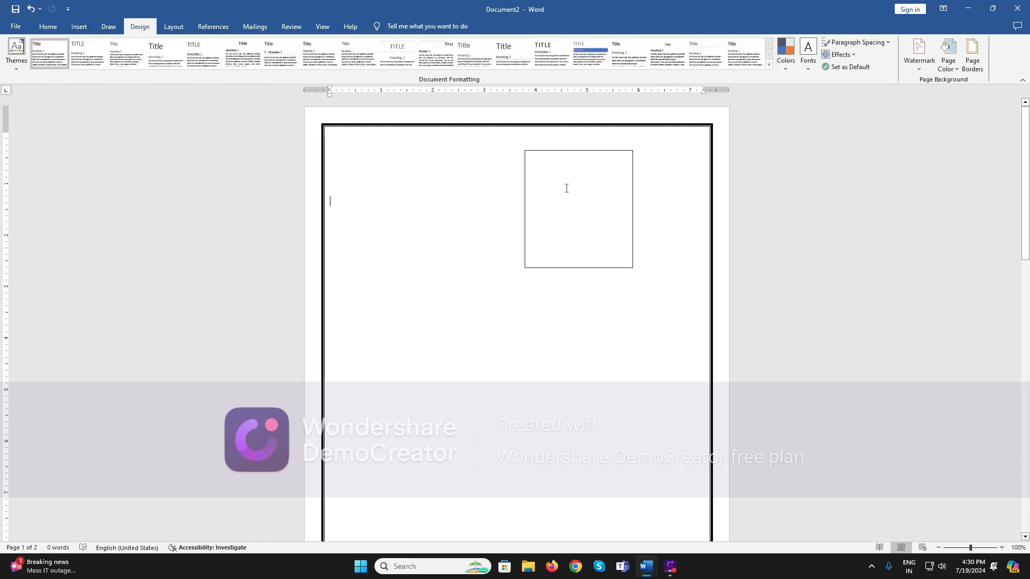
click(108, 26)
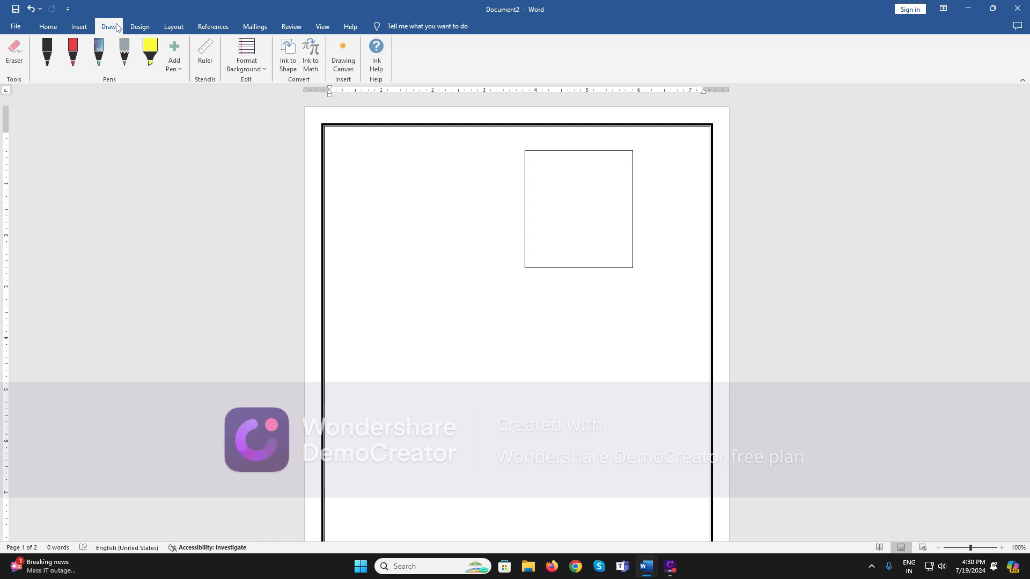
click(79, 26)
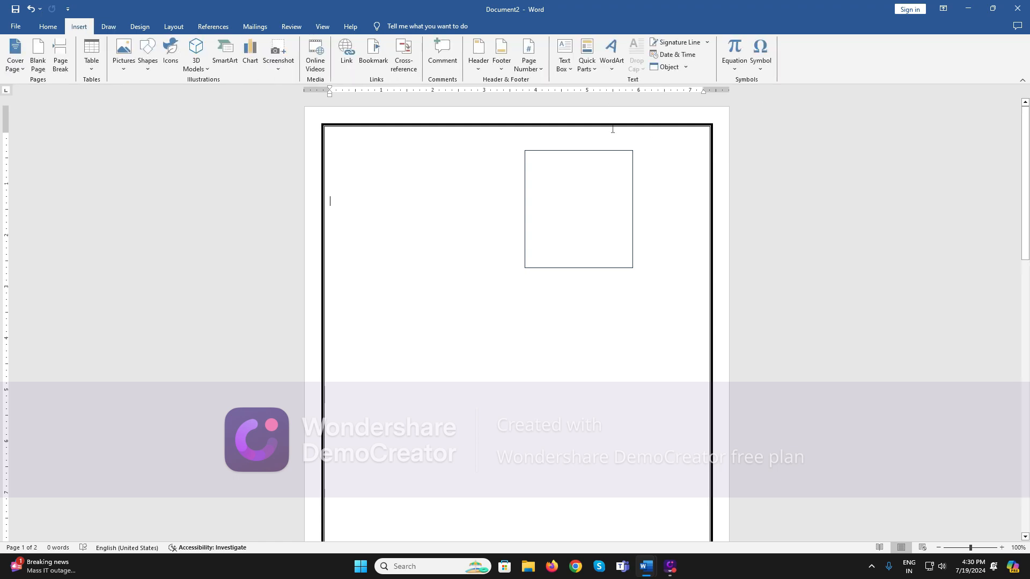
click(570, 70)
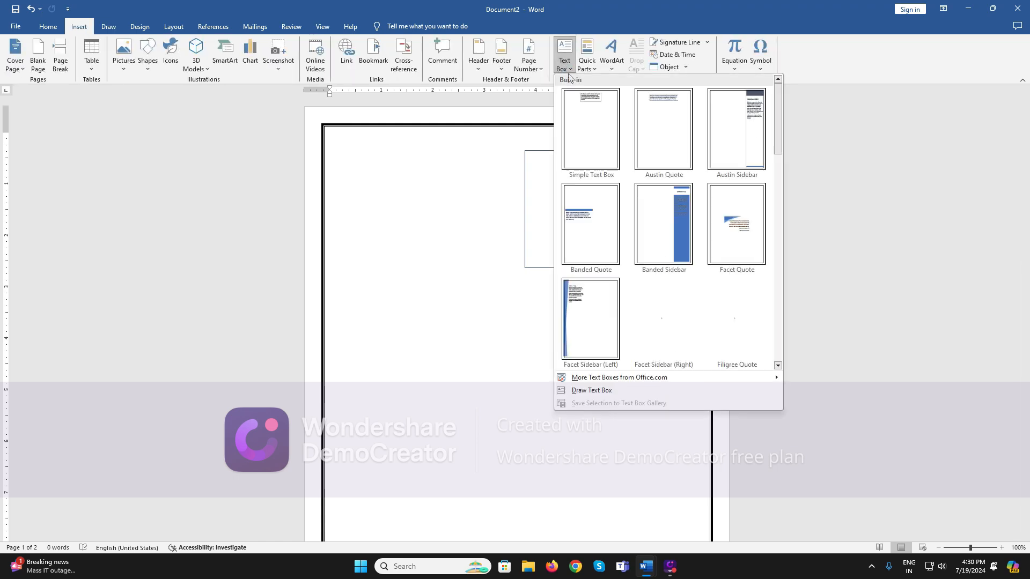
click(590, 134)
key(Delete)
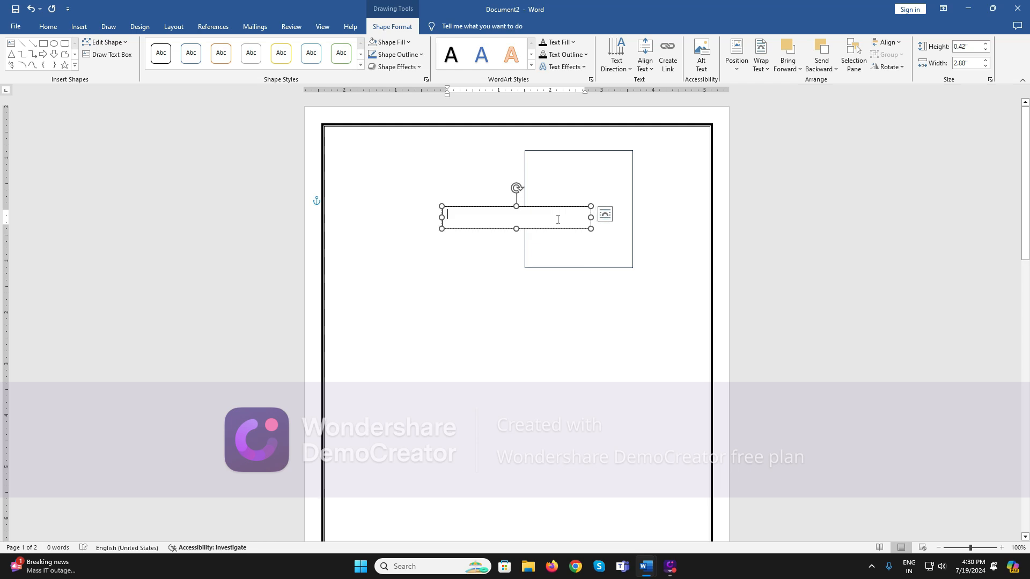
text(pho)
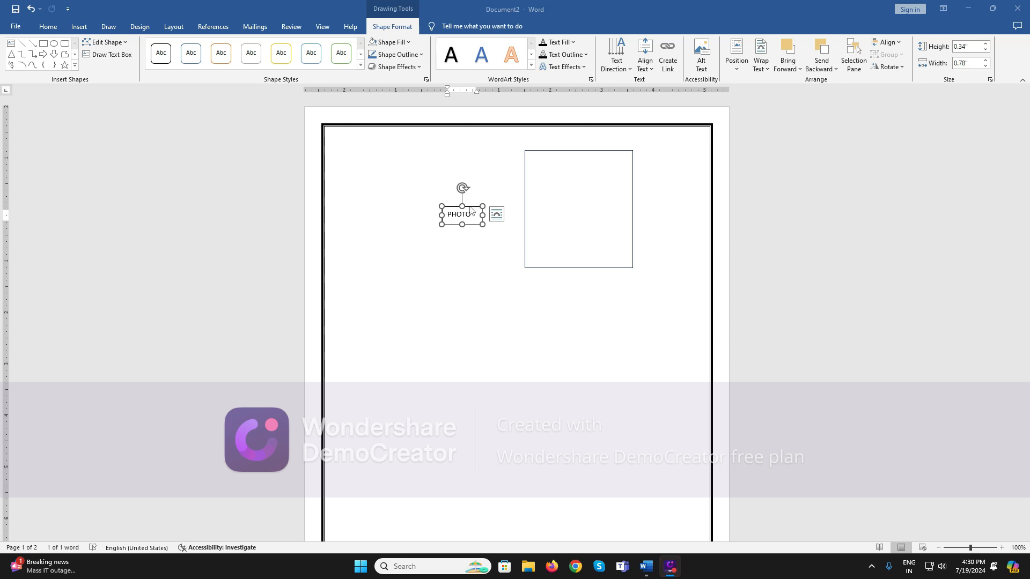
- Move the PHOTO text box into the rectangle and align the two objects to each other by center and middle
click(472, 217)
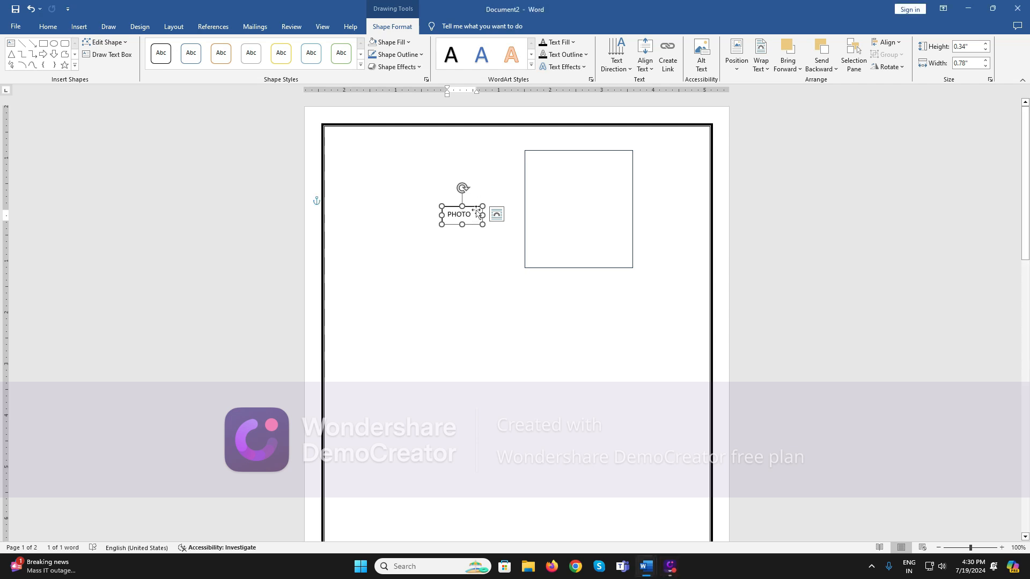
drag(477, 216, 594, 216)
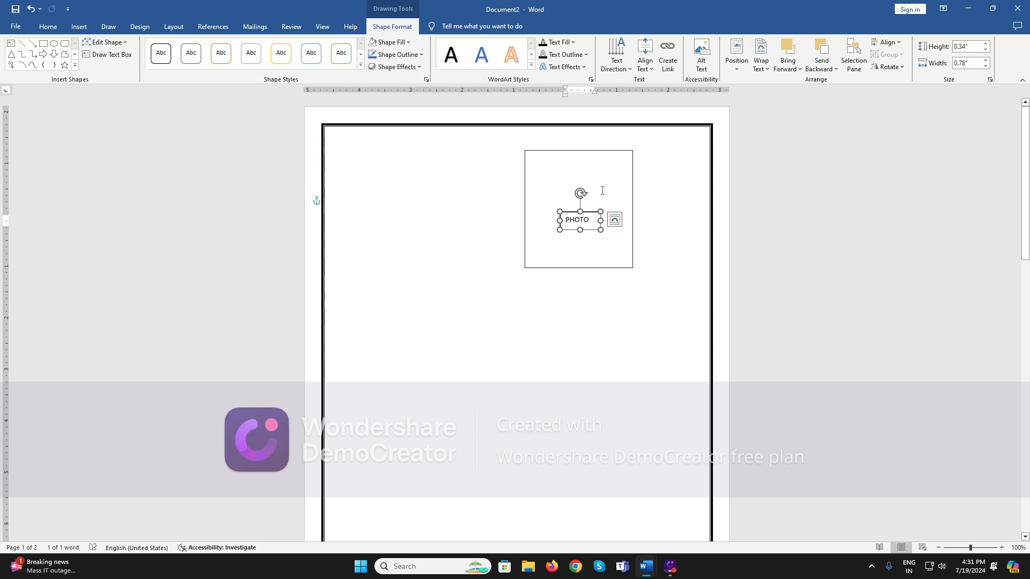
key(ctrl+a)
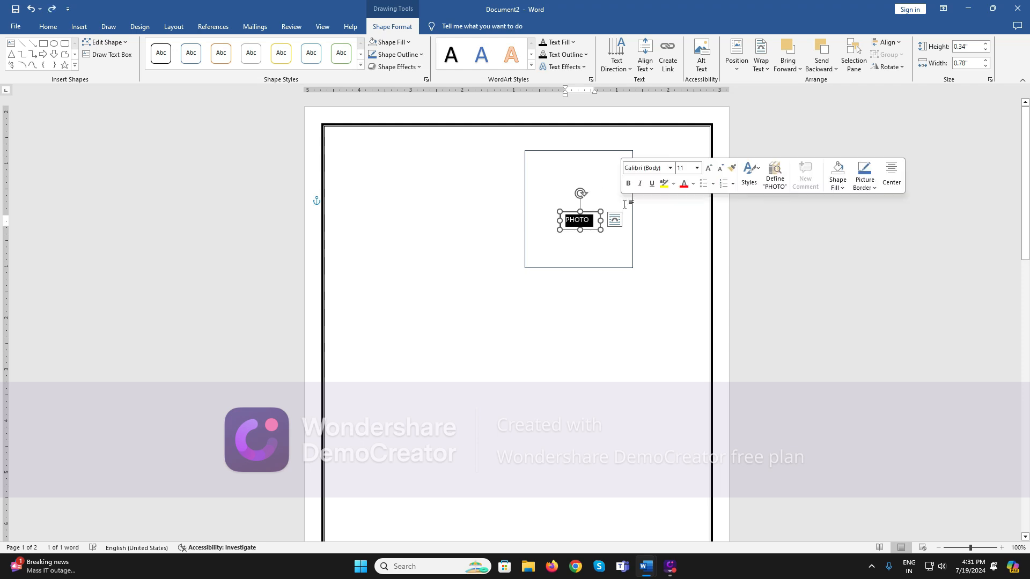
shift+click(634, 209)
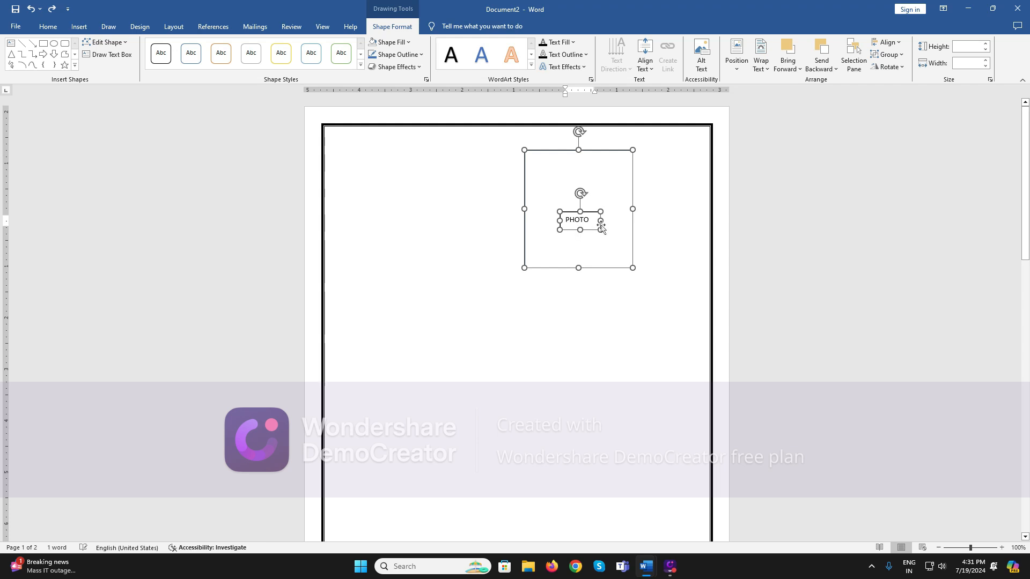
click(897, 43)
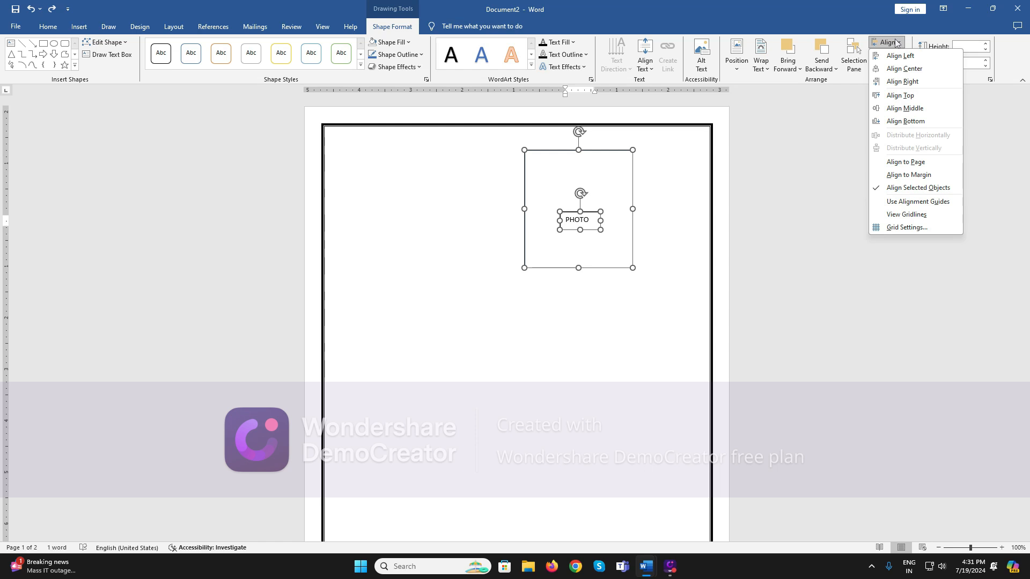
click(916, 74)
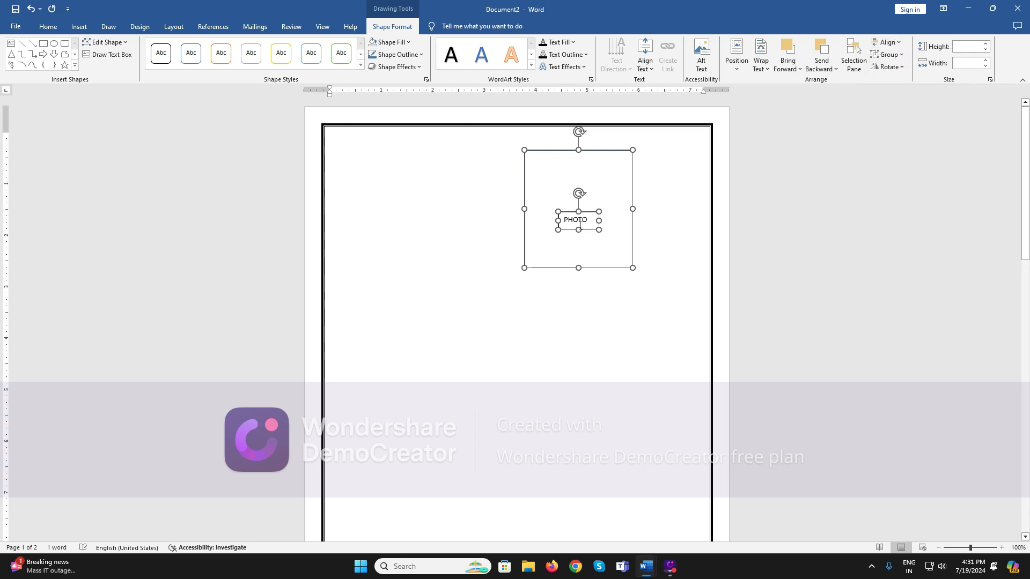
click(888, 42)
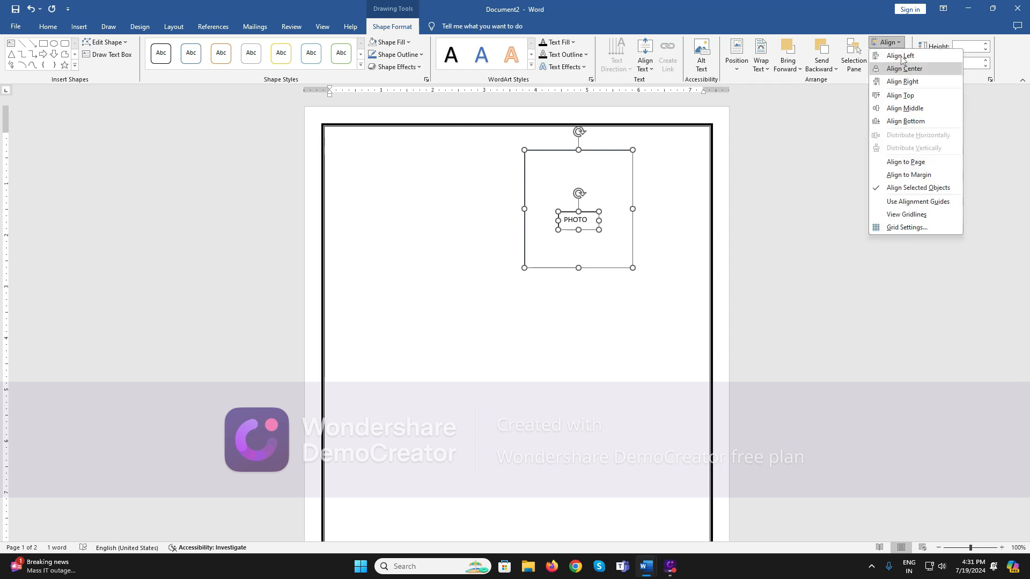
click(921, 109)
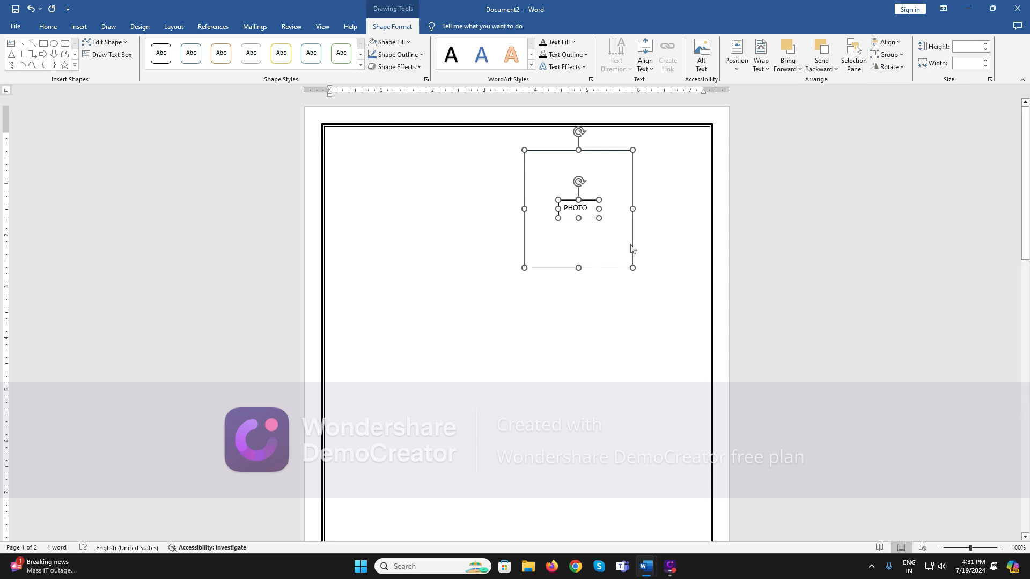
- Group the PHOTO text box with the rectangle and move the group sideways, close to the right page border
click(889, 55)
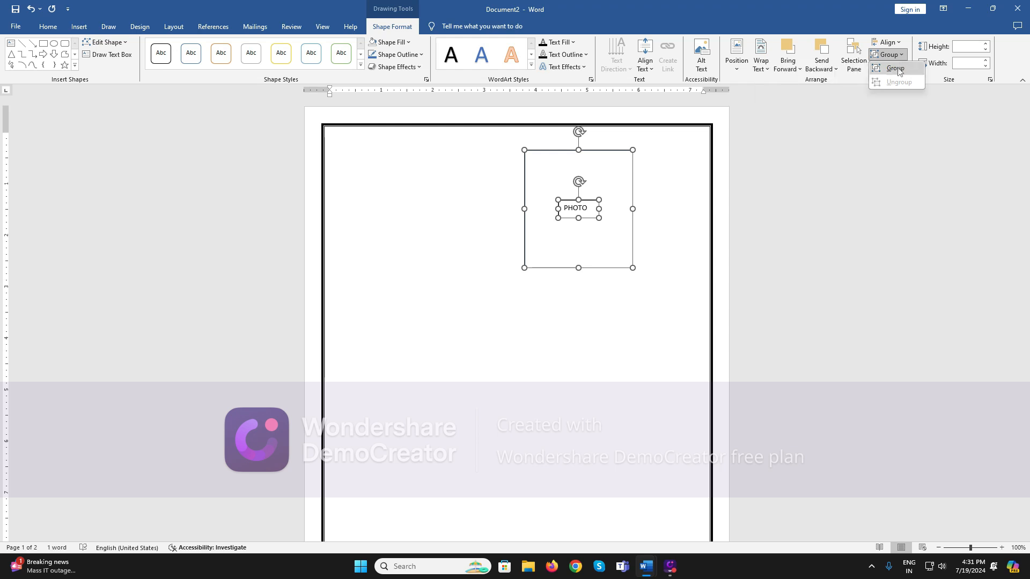
click(900, 69)
click(626, 203)
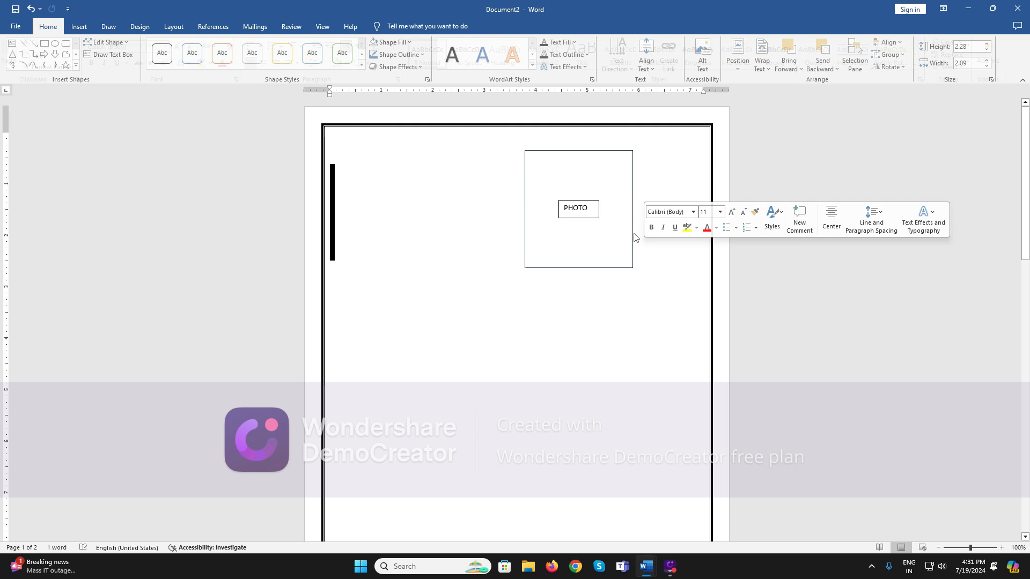
click(636, 184)
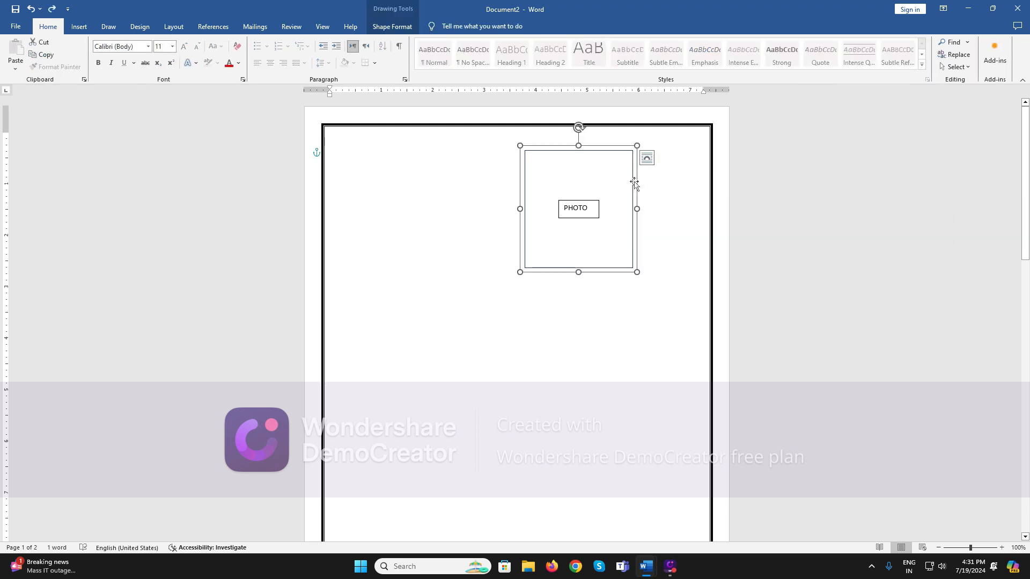
drag(637, 183, 683, 181)
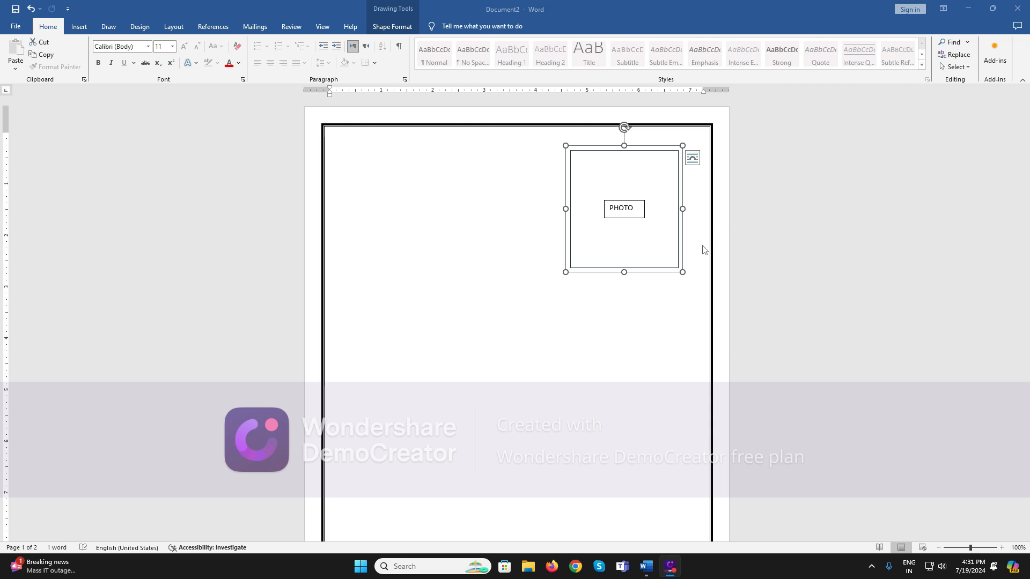
- Display the drawing gridlines on the page
key(alt+p)
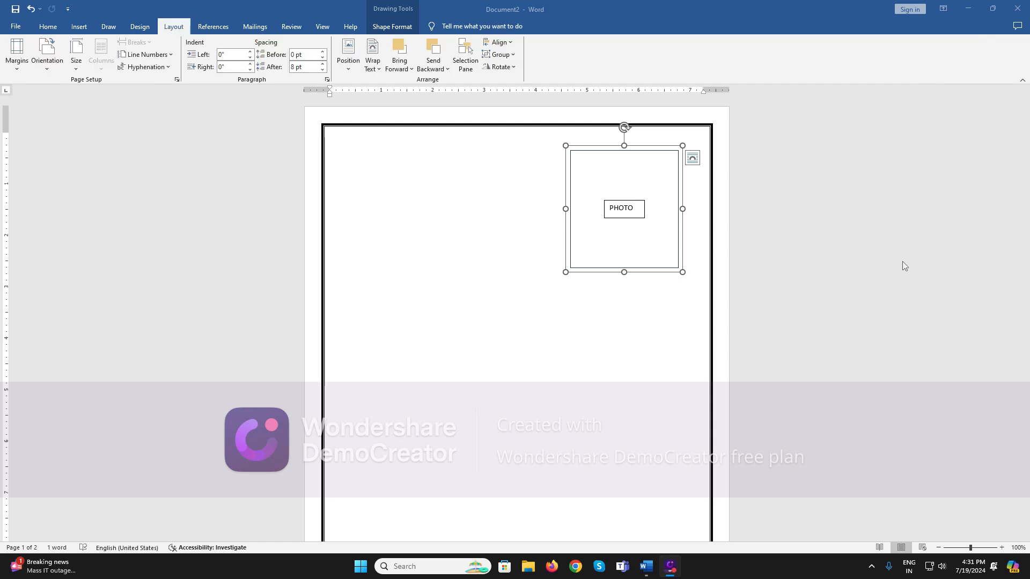
click(501, 42)
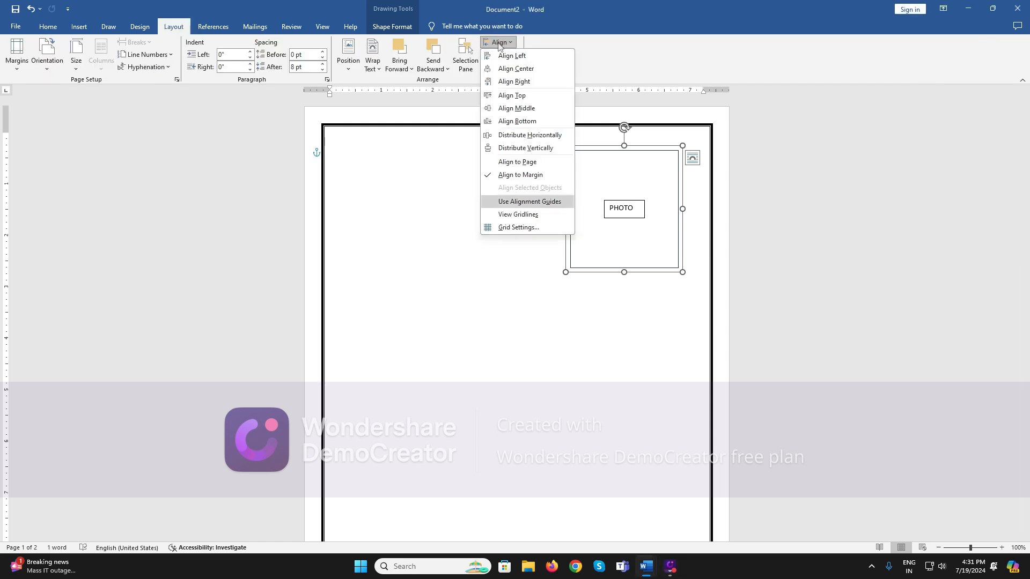
click(518, 215)
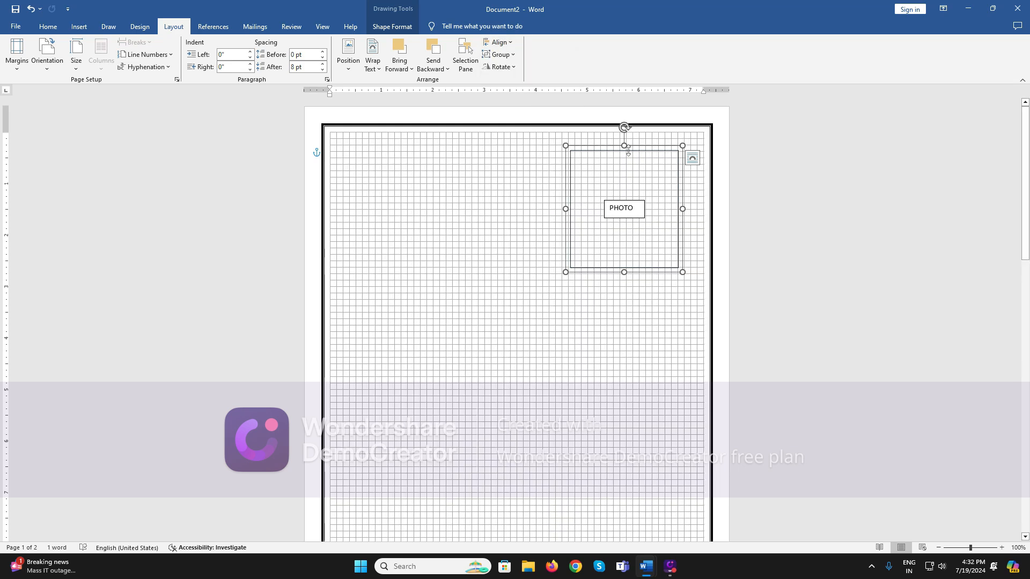
- Resize the grouped photo box against the gridlines to about 2.36" high and 2.25" wide
mouse_move(625, 146)
mouse_down()
mouse_move(628, 134)
mouse_move(633, 157)
mouse_up()
ctrl+scroll(633, 230, up, 12)
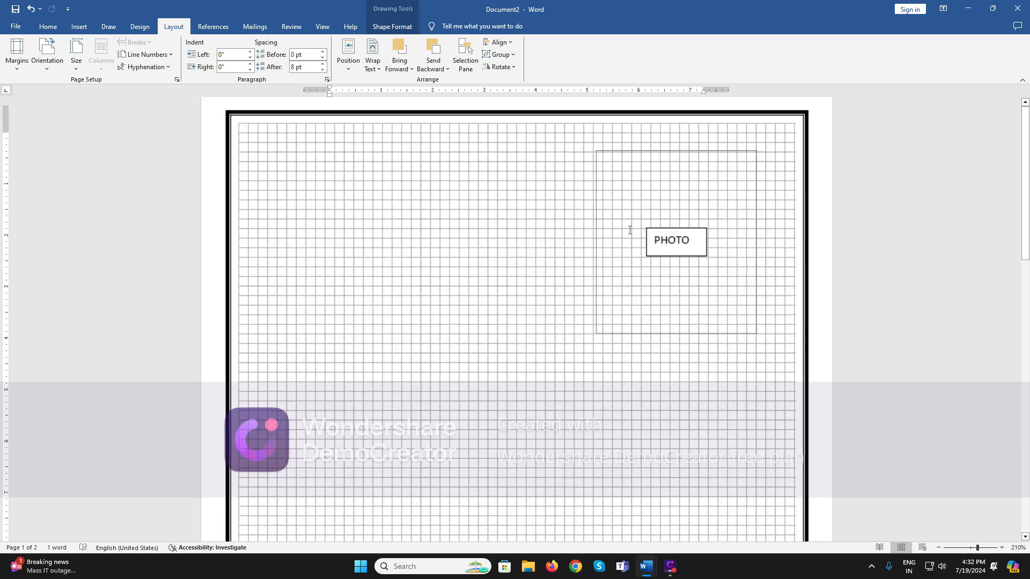
click(754, 155)
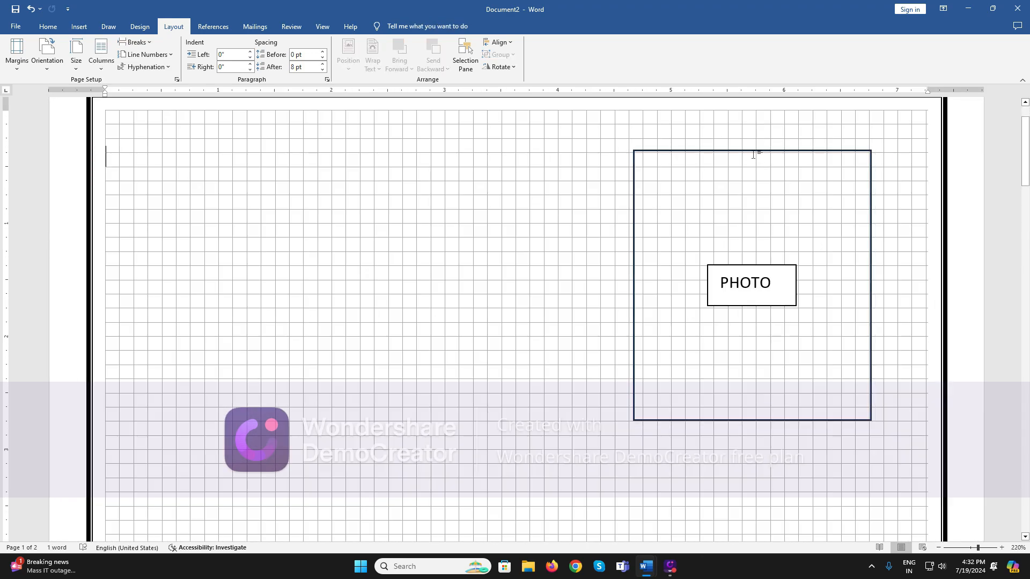
triple_click(753, 155)
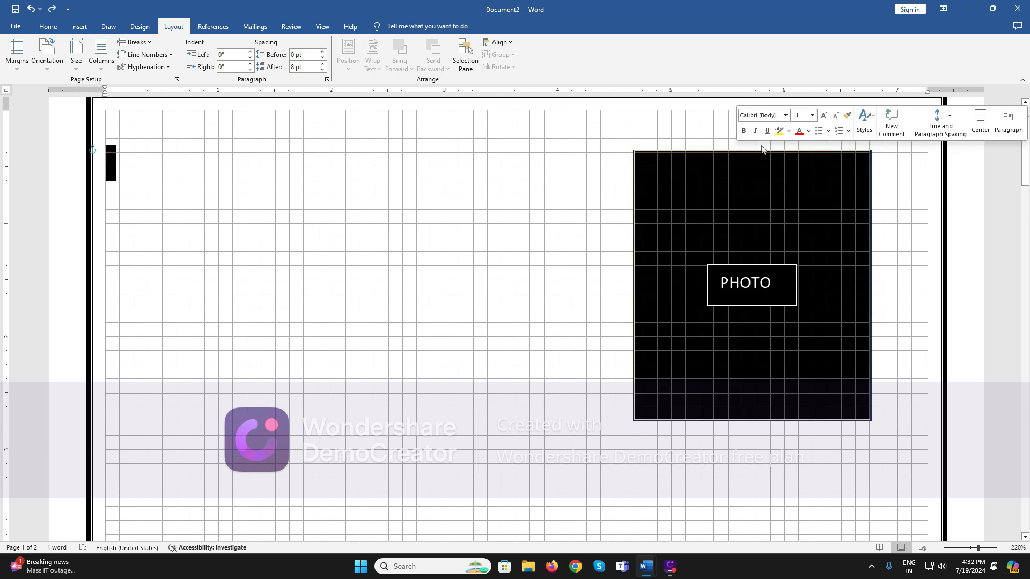
click(887, 225)
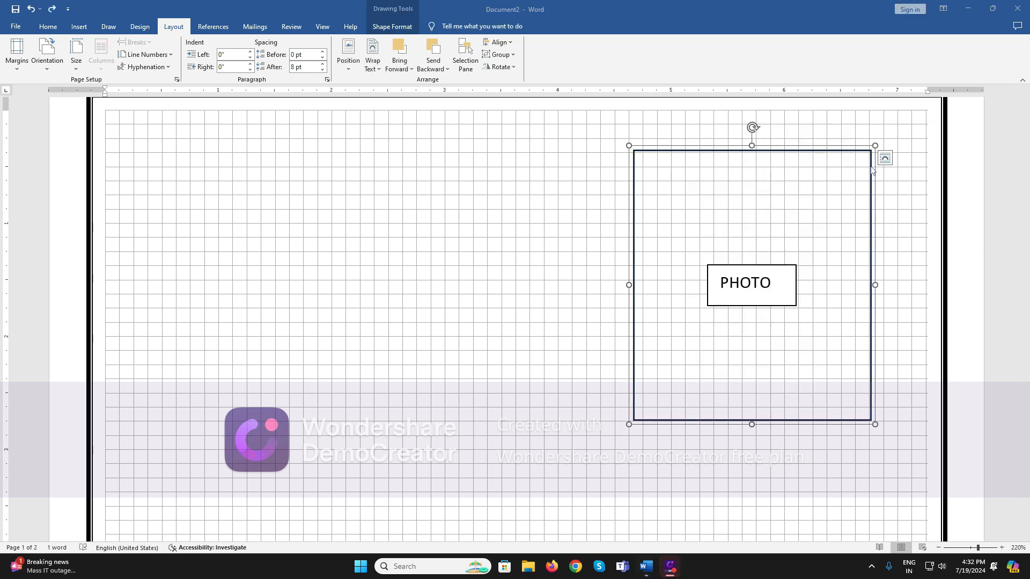
click(872, 171)
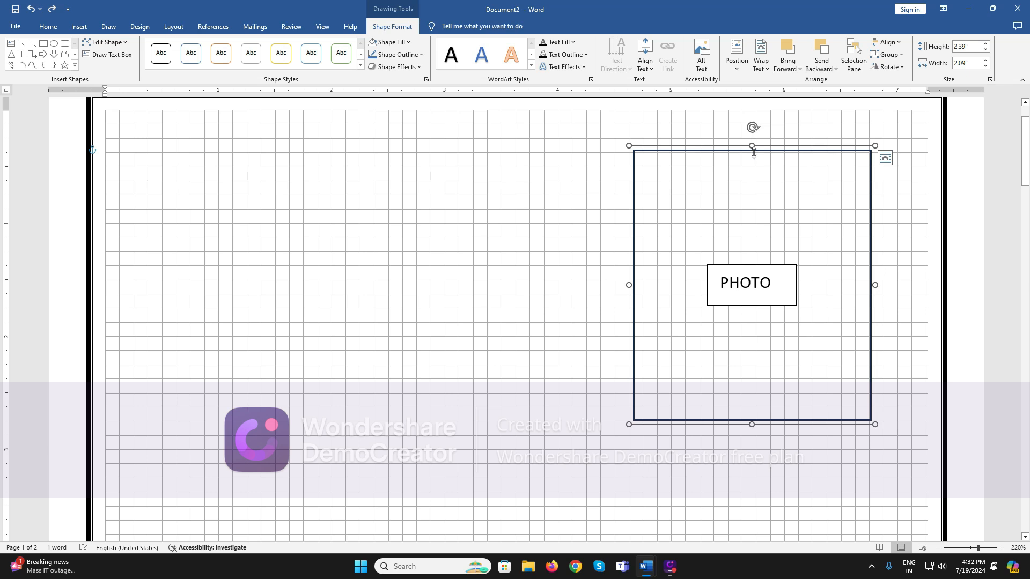
drag(753, 153, 759, 157)
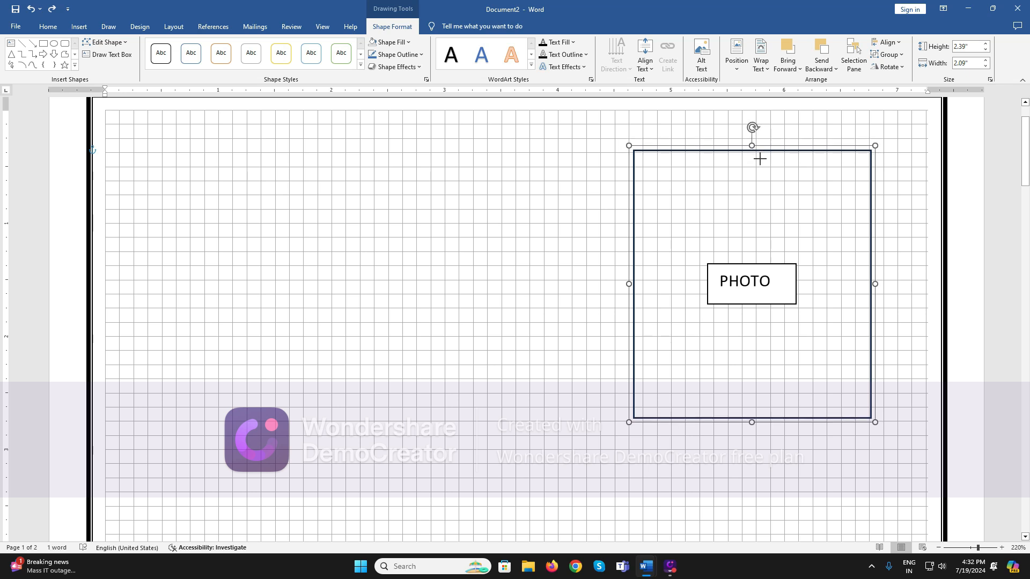
drag(754, 423, 756, 431)
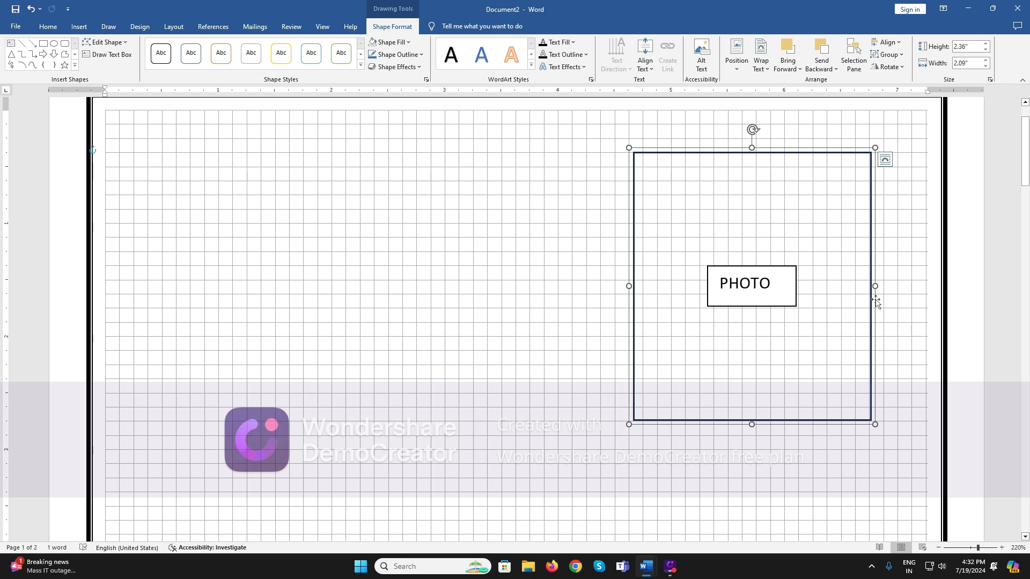
drag(629, 286, 624, 286)
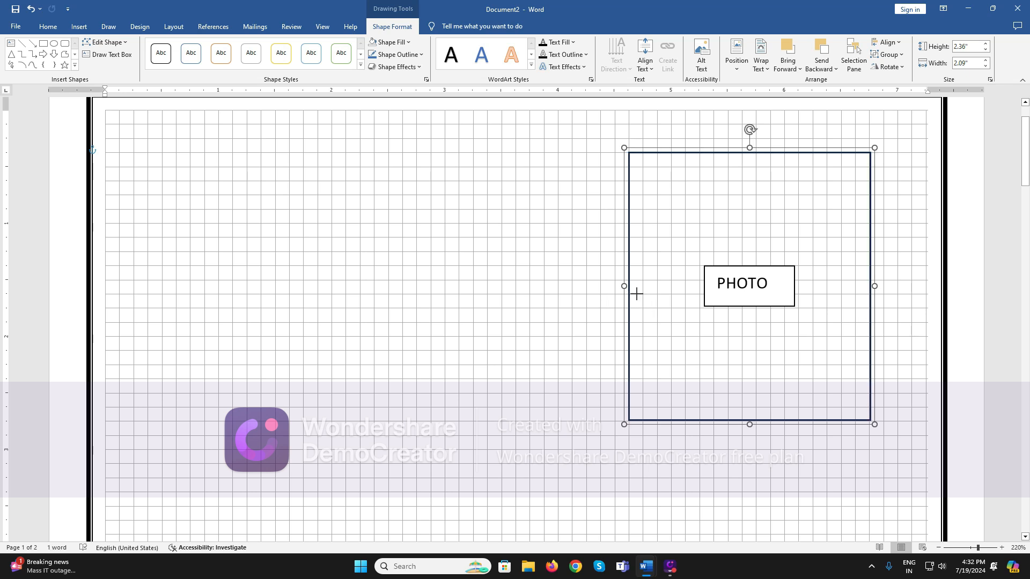
drag(880, 290, 896, 294)
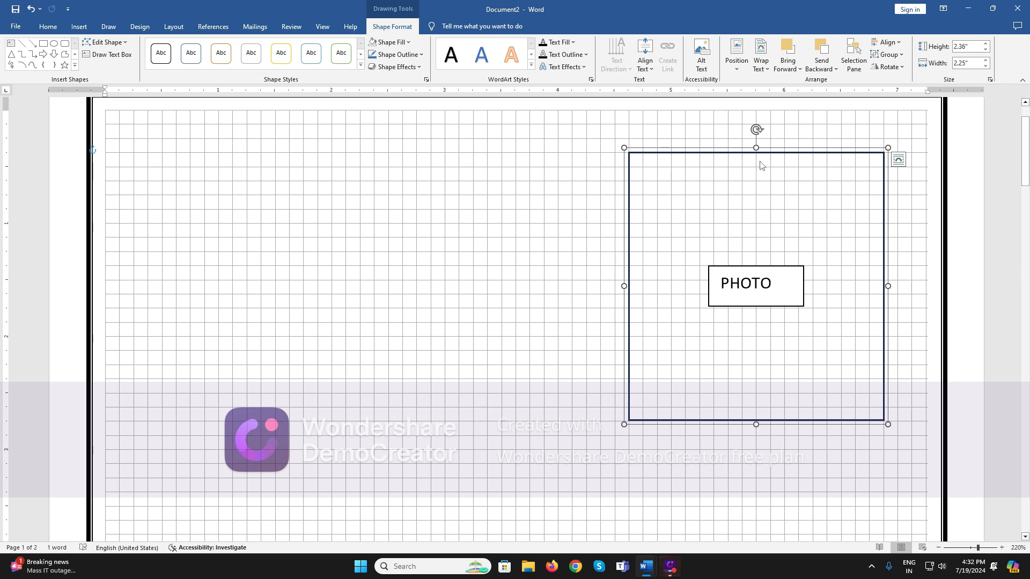
- Nudge the grouped photo box slightly downward, deselect it and hide the drawing gridlines
drag(764, 155, 766, 156)
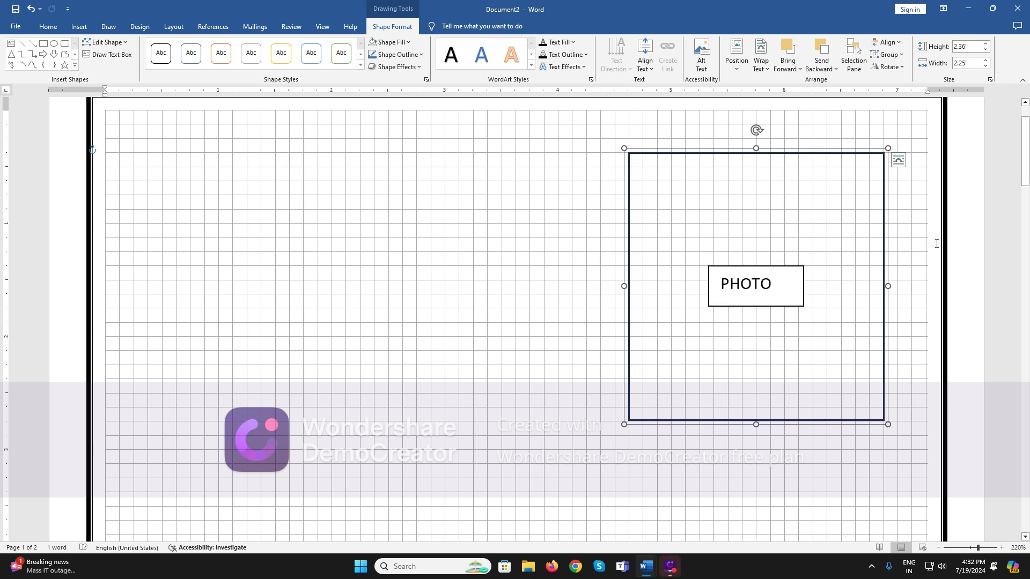
click(904, 274)
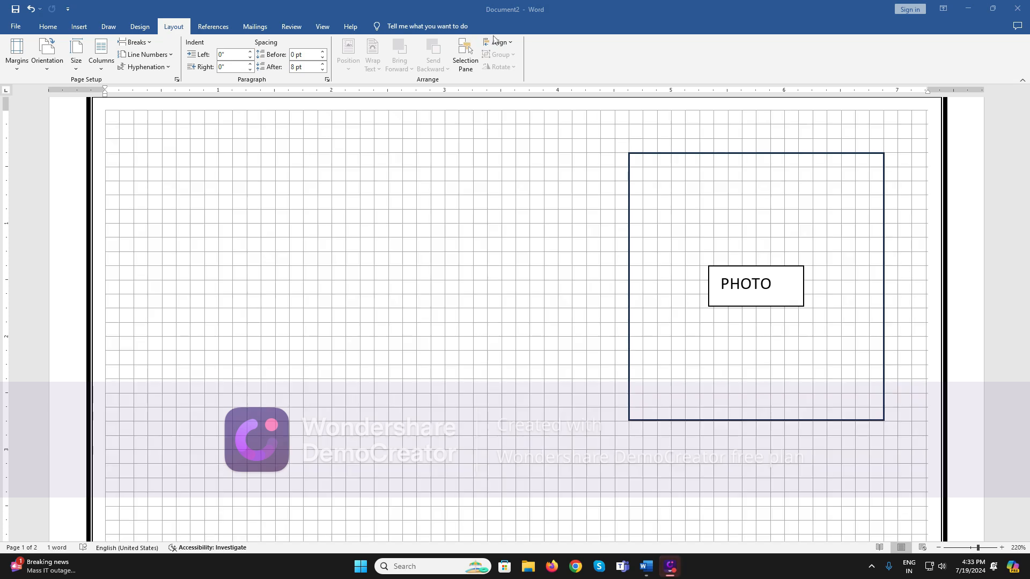
click(495, 42)
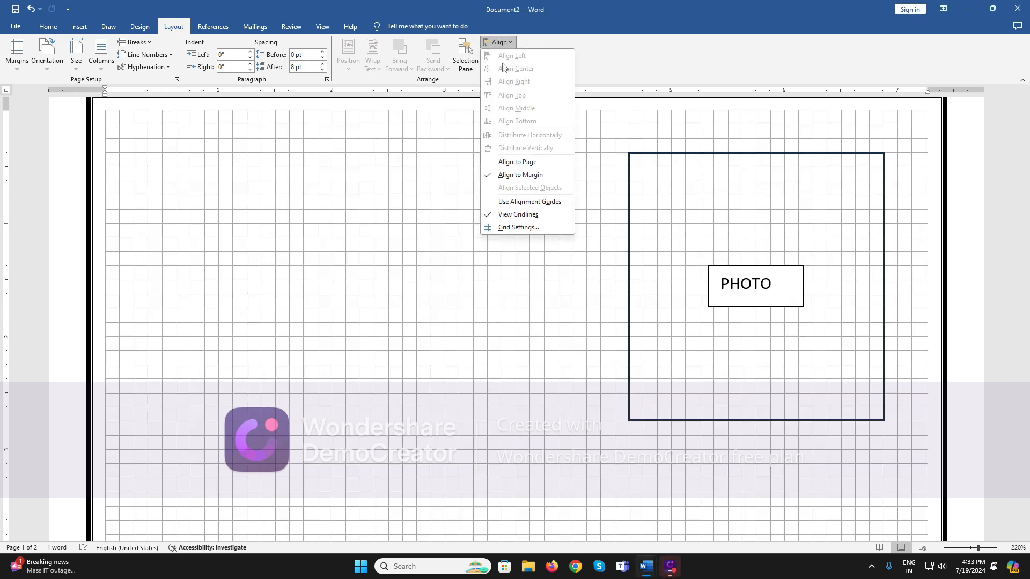
click(543, 214)
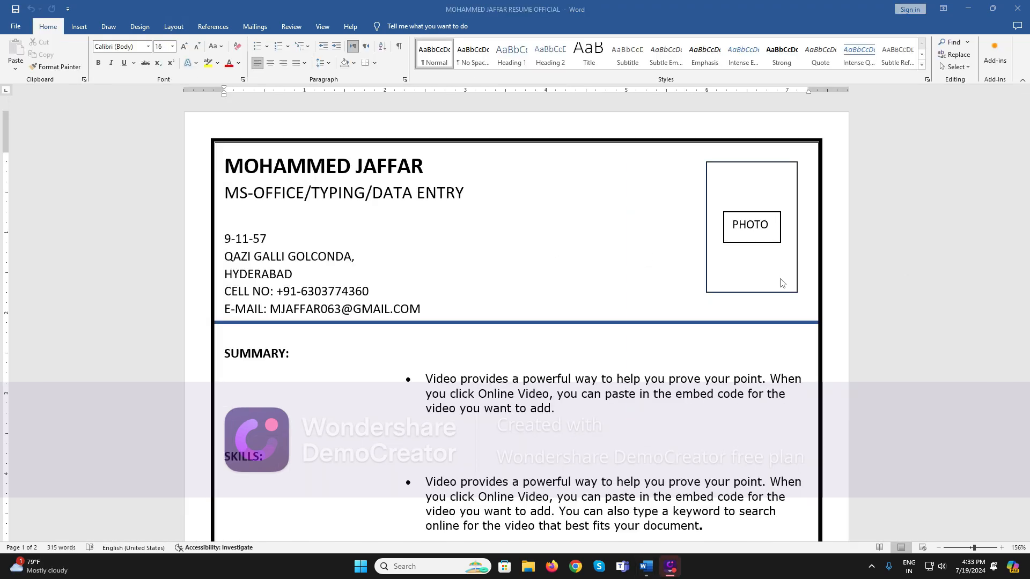
scroll(540, 244, down, 3)
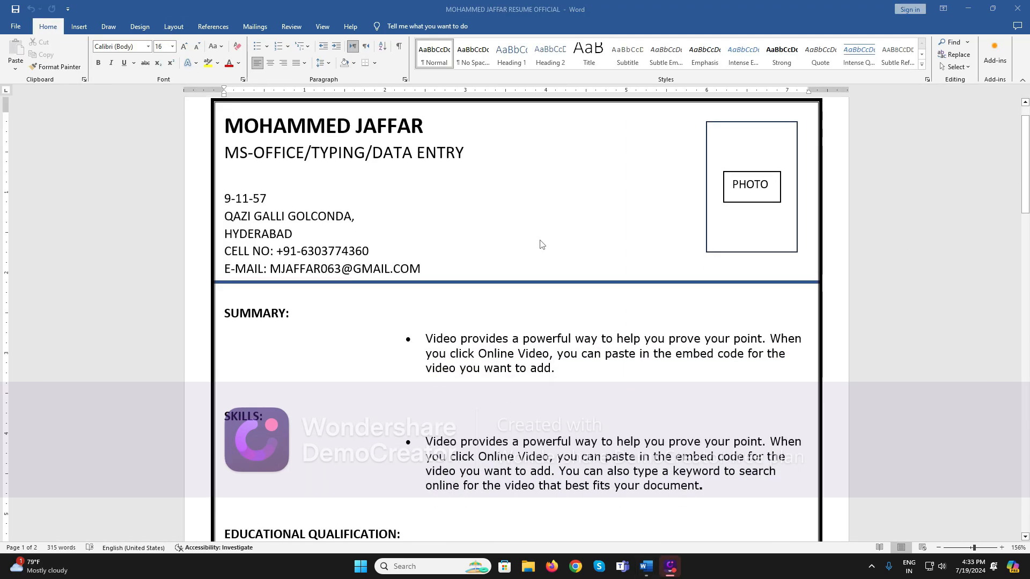
click(540, 242)
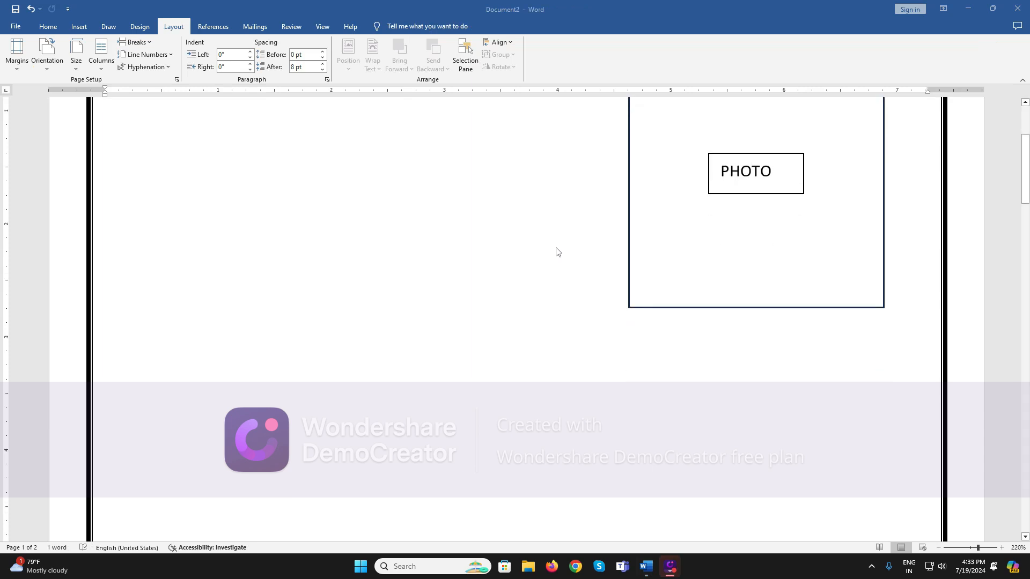
scroll(555, 251, up, 2)
click(79, 27)
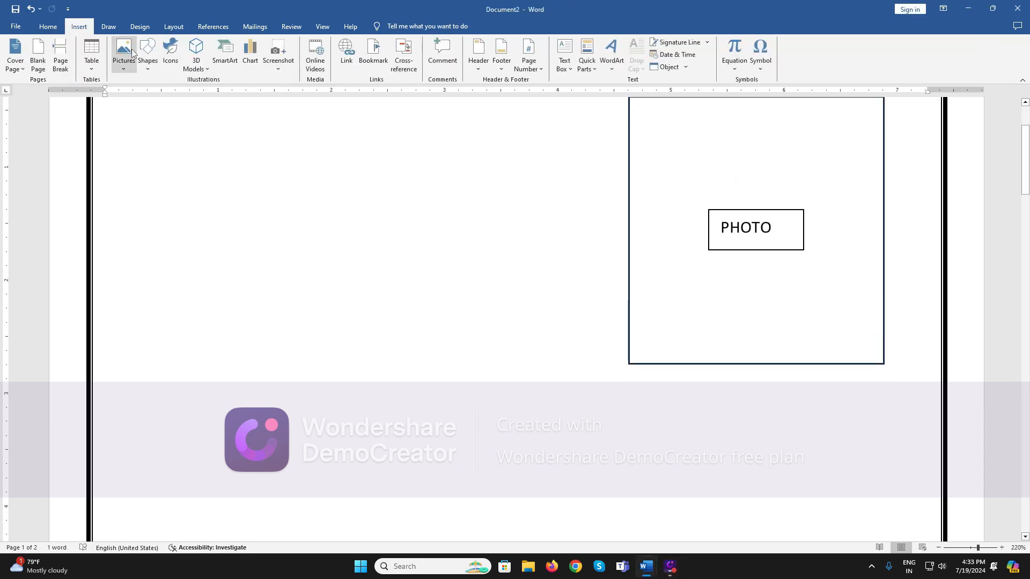
click(148, 59)
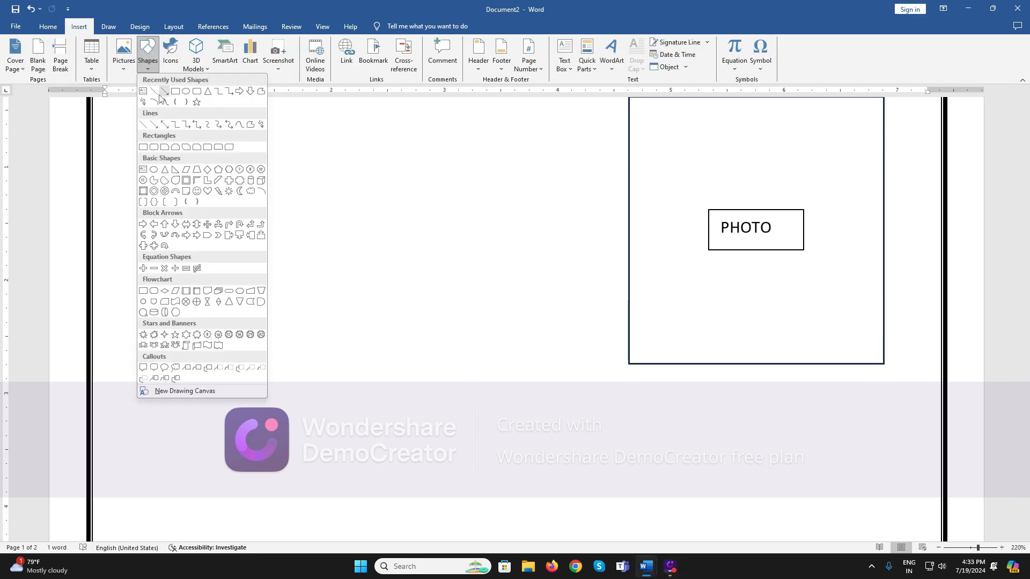
click(157, 98)
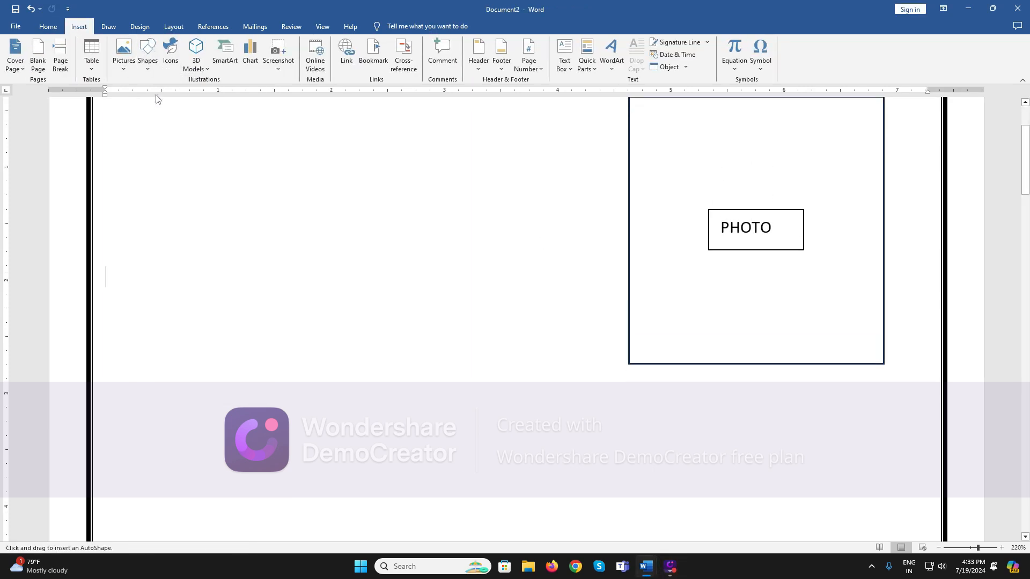
click(100, 382)
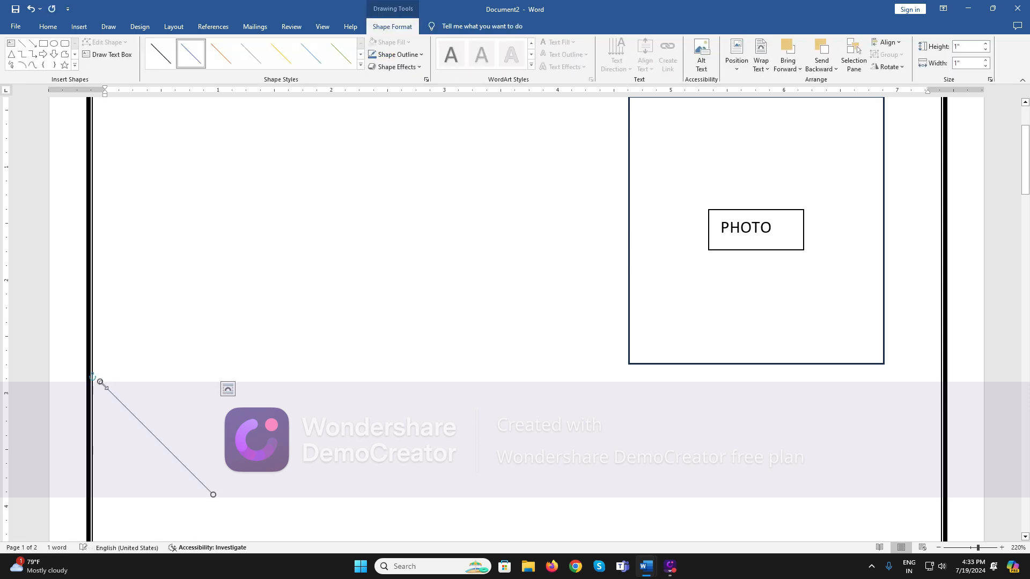
click(273, 385)
key(ctrl+z)
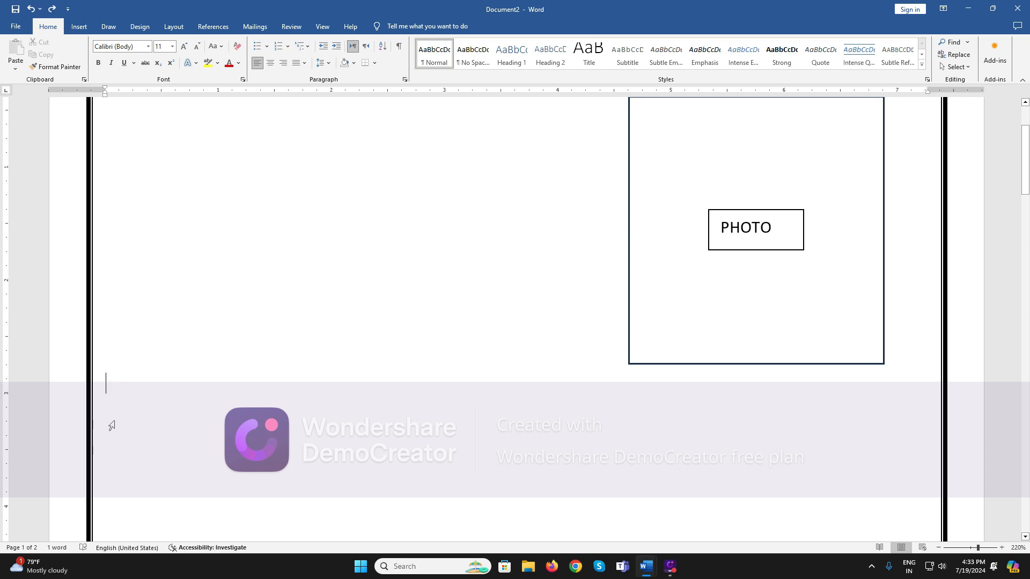
drag(111, 426, 182, 419)
key(Delete)
drag(111, 348, 132, 348)
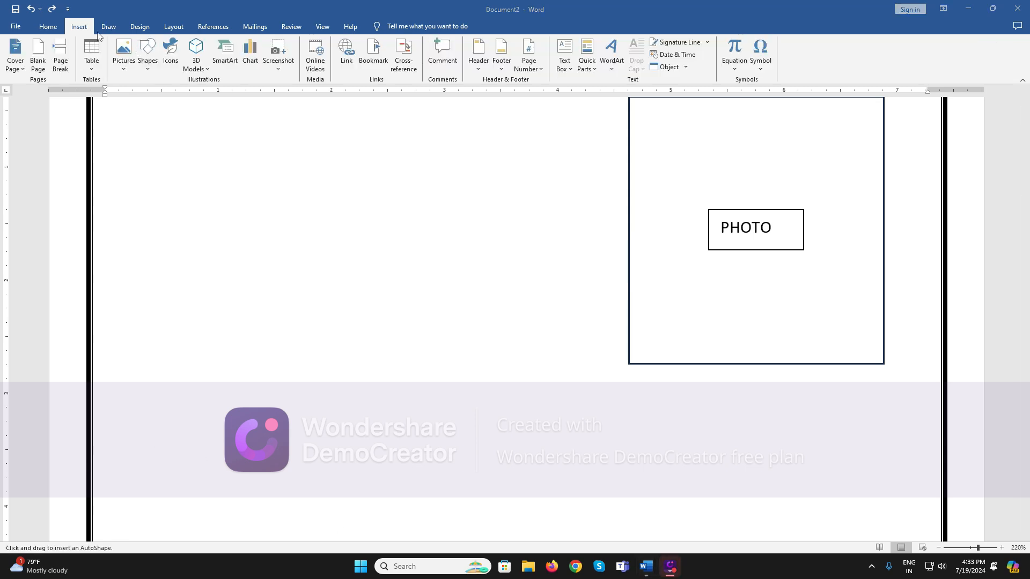
click(140, 64)
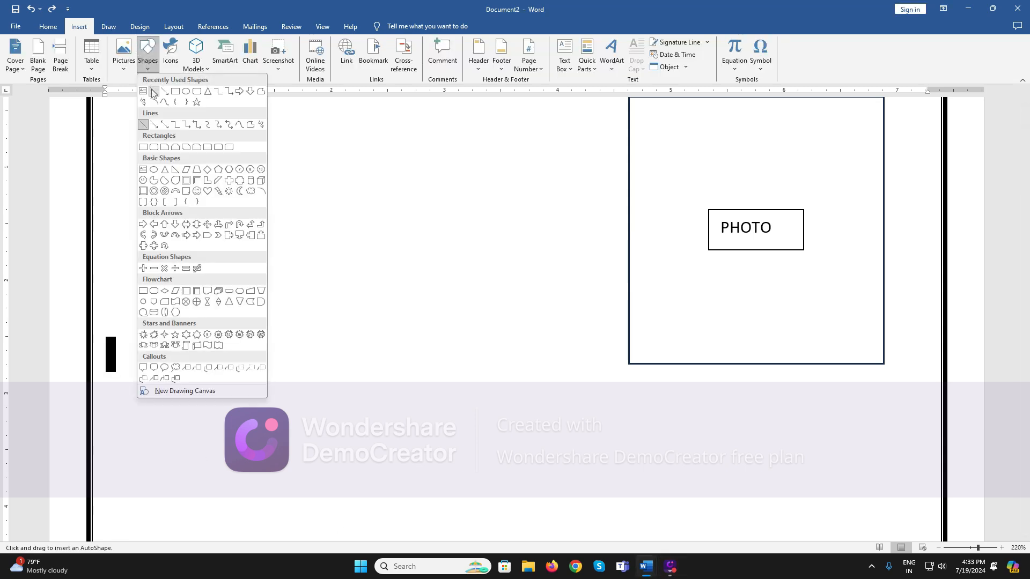
click(152, 89)
click(117, 429)
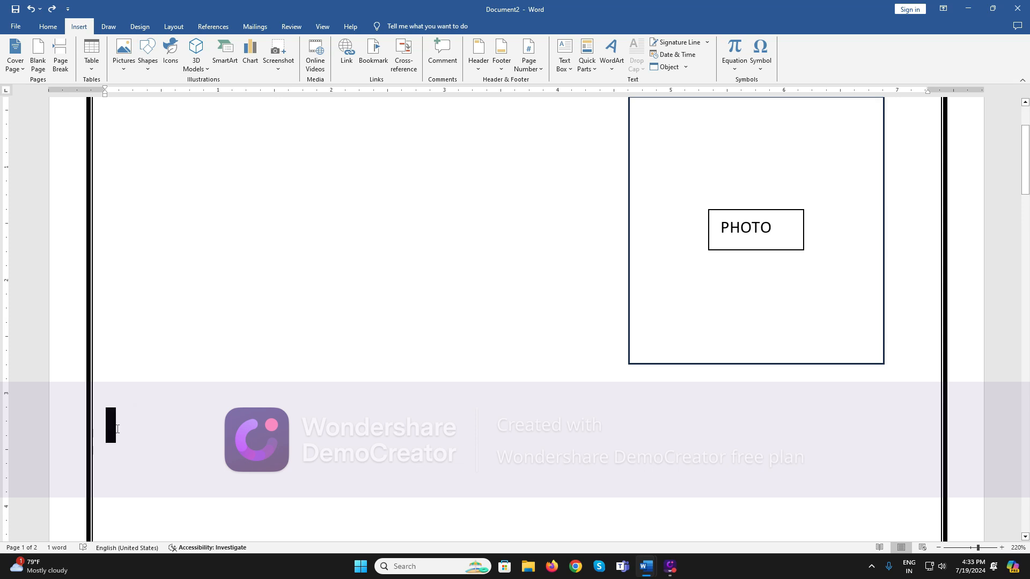
click(123, 430)
drag(190, 431, 643, 465)
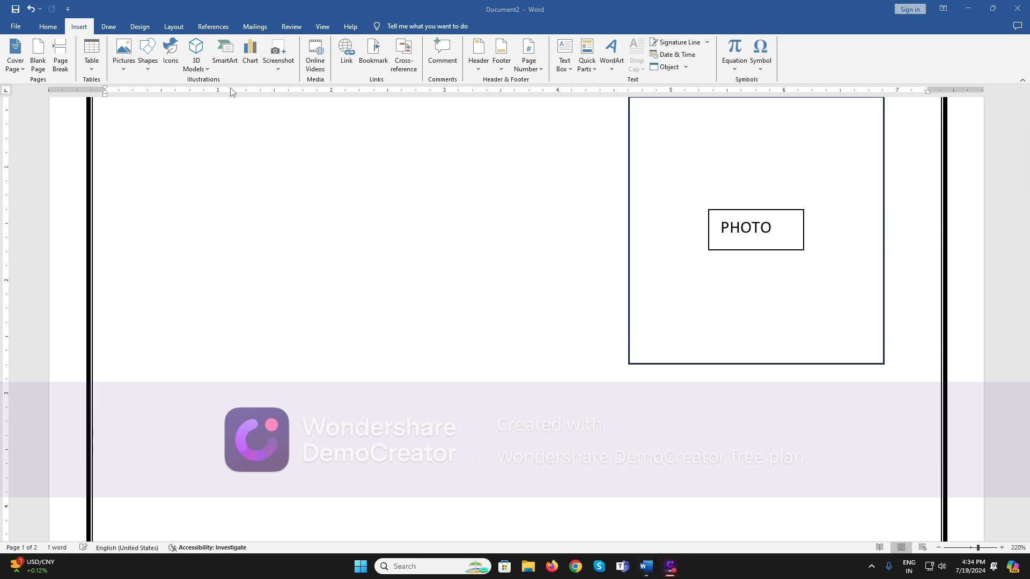
- Draw a horizontal line below the photo box and extend both ends to the page borders, about 7.54" wide
click(148, 59)
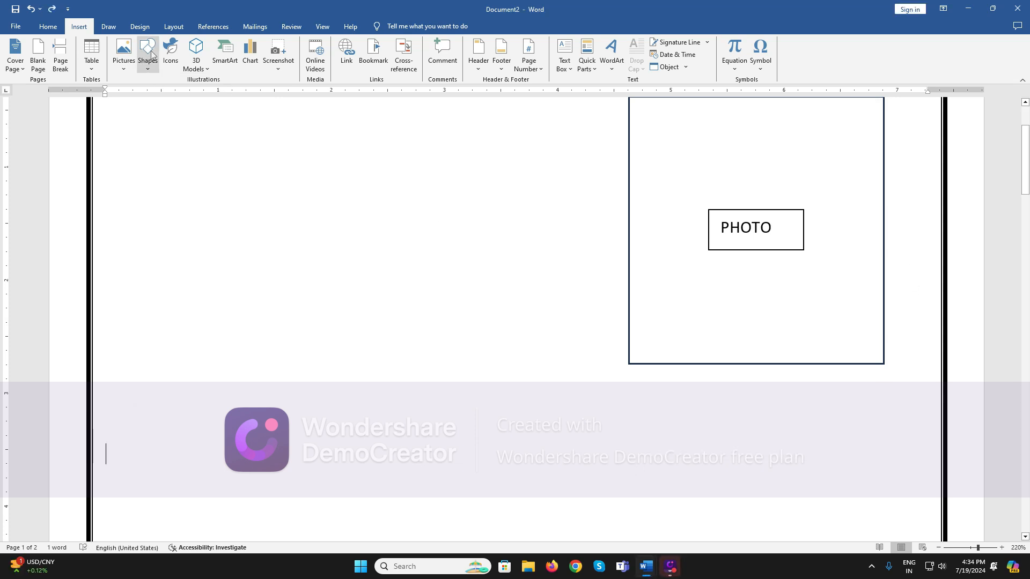
click(155, 93)
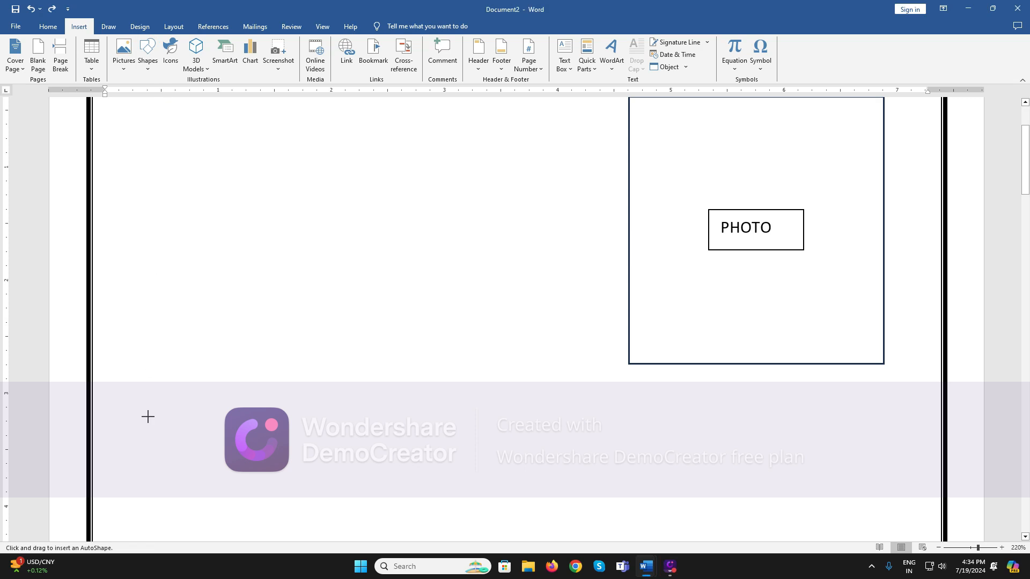
drag(141, 441, 904, 381)
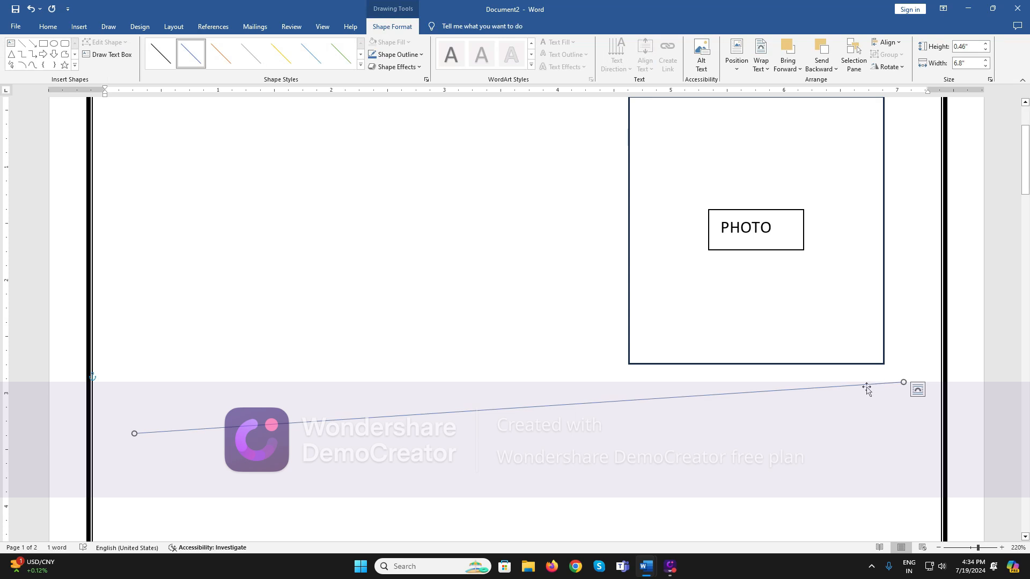
key(ctrl+z)
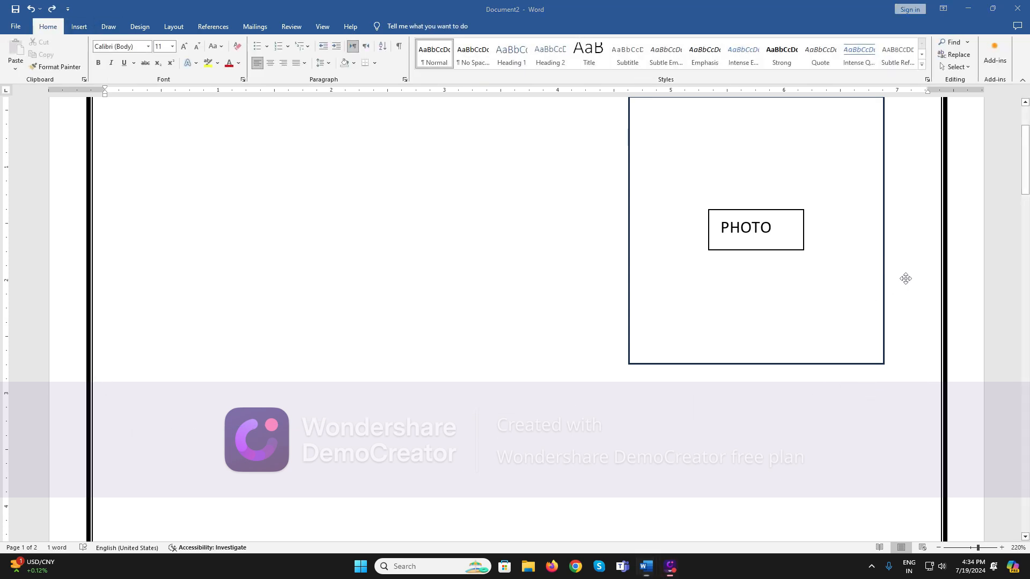
key(ctrl+y)
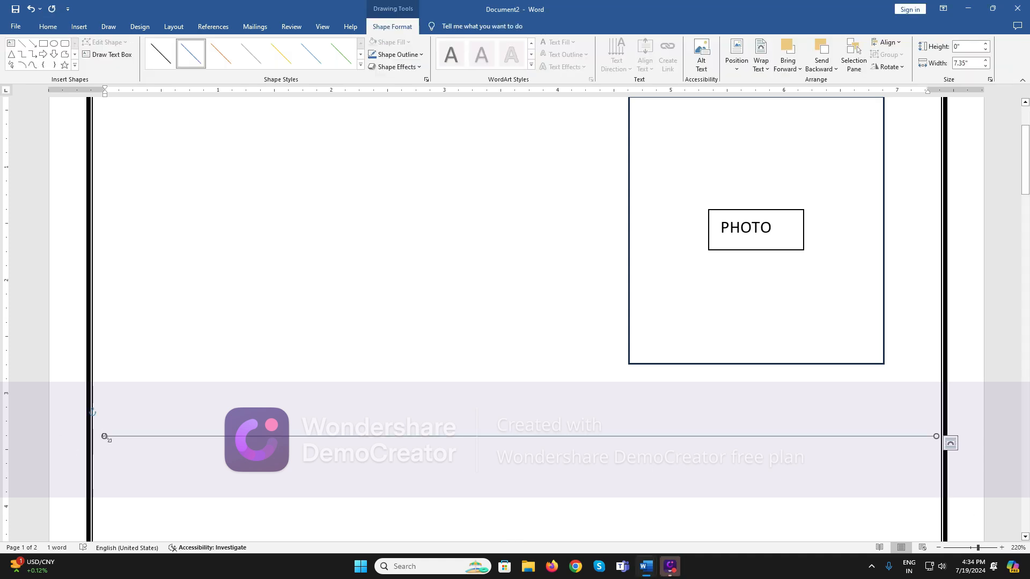
drag(105, 437, 94, 442)
drag(936, 436, 942, 437)
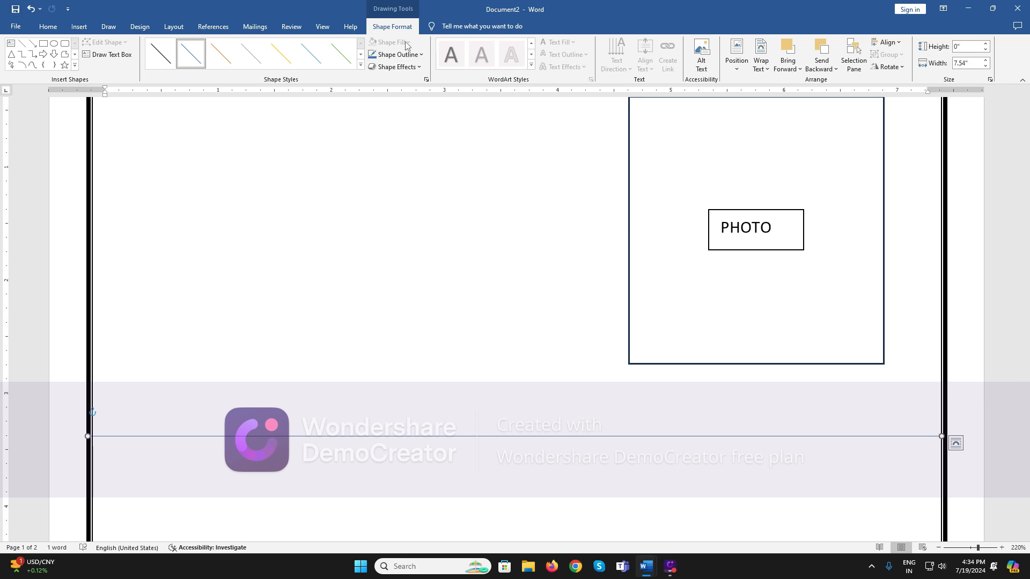
- Format the horizontal line with a darker blue theme outline color and a 3 pt weight
click(384, 56)
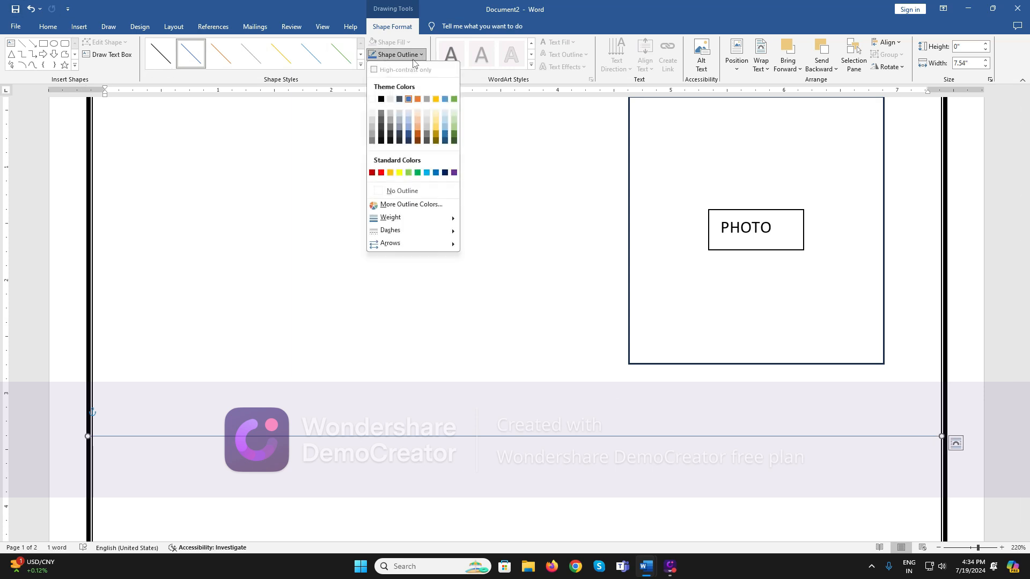
click(409, 141)
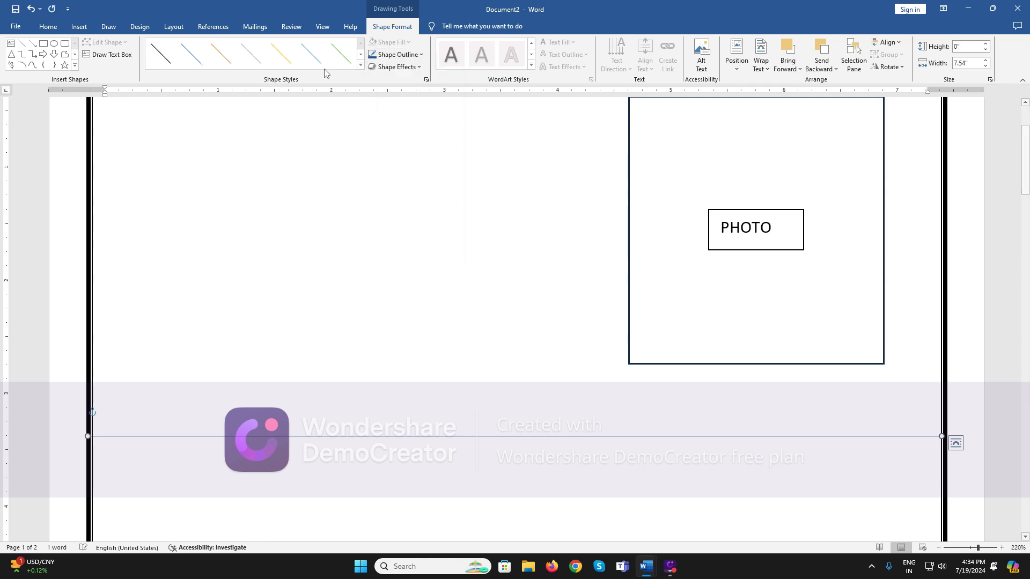
click(389, 59)
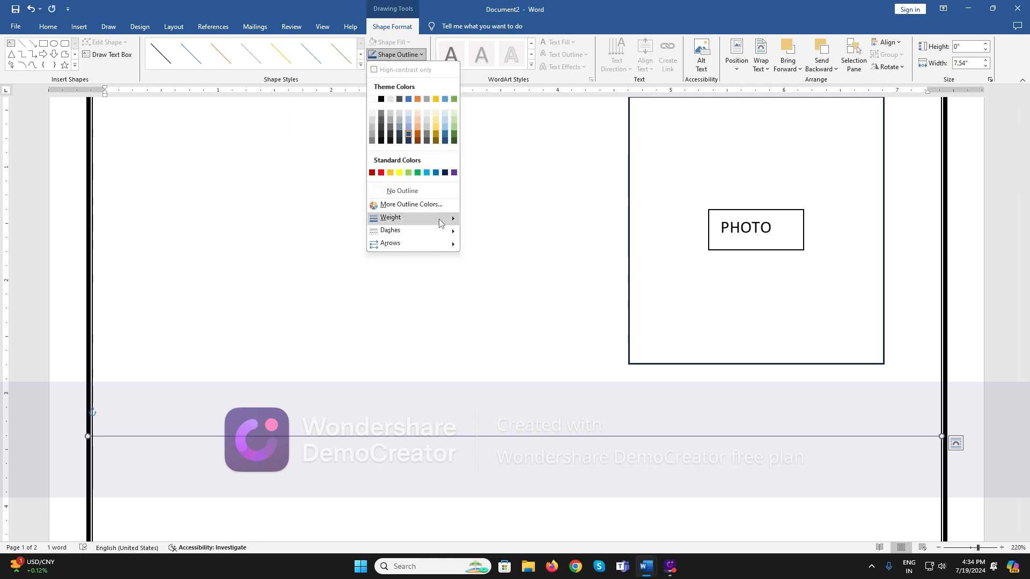
mouse_move(442, 218)
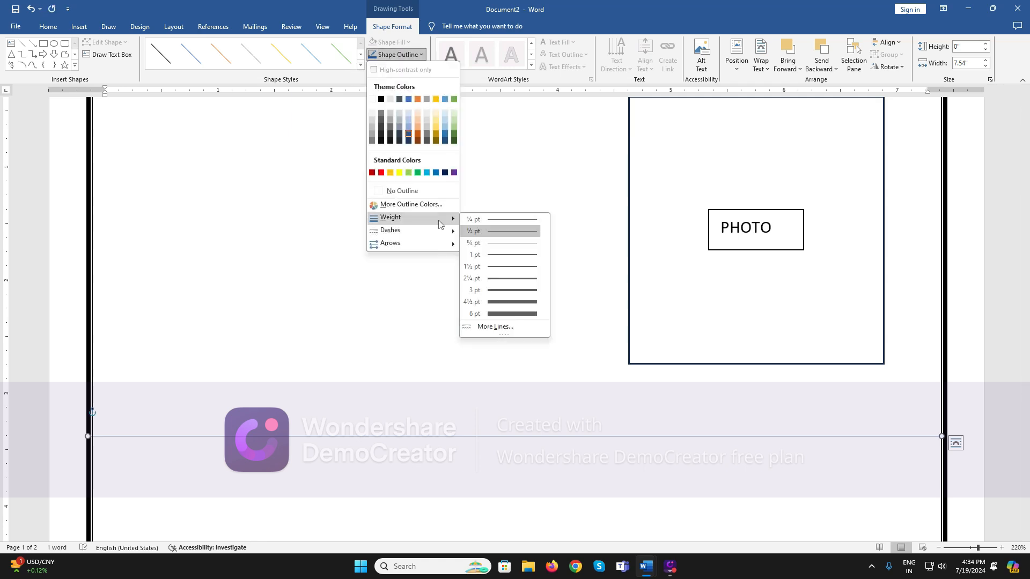
click(503, 290)
- Preview the weight and dash options for the horizontal line, keeping it solid at 3 pt
click(397, 54)
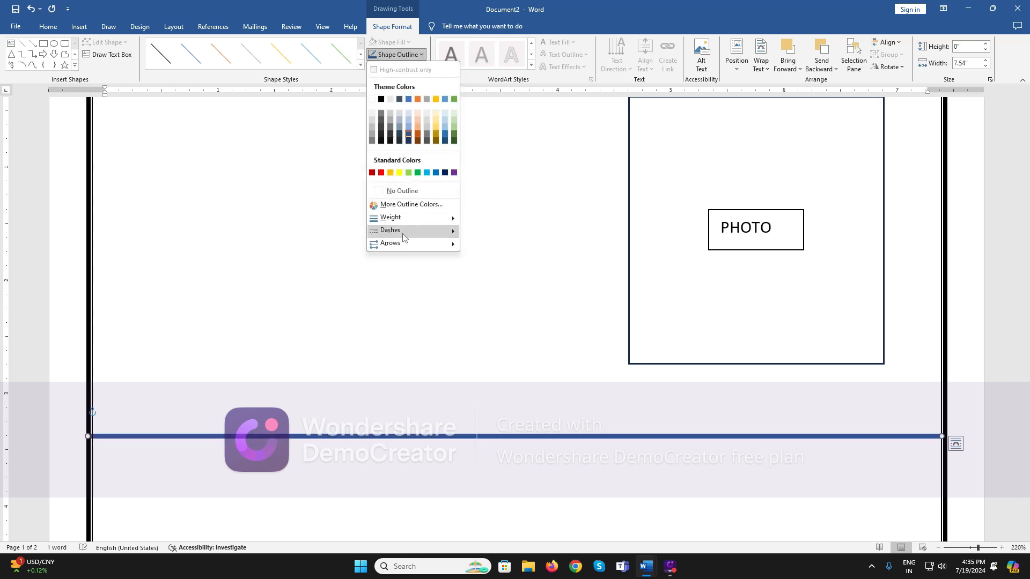
mouse_move(420, 237)
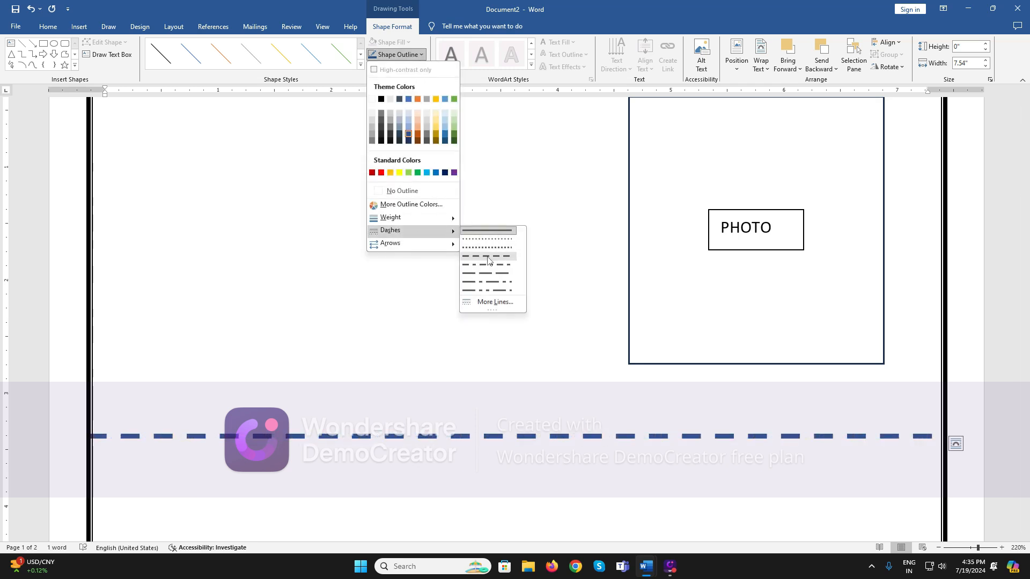
click(478, 232)
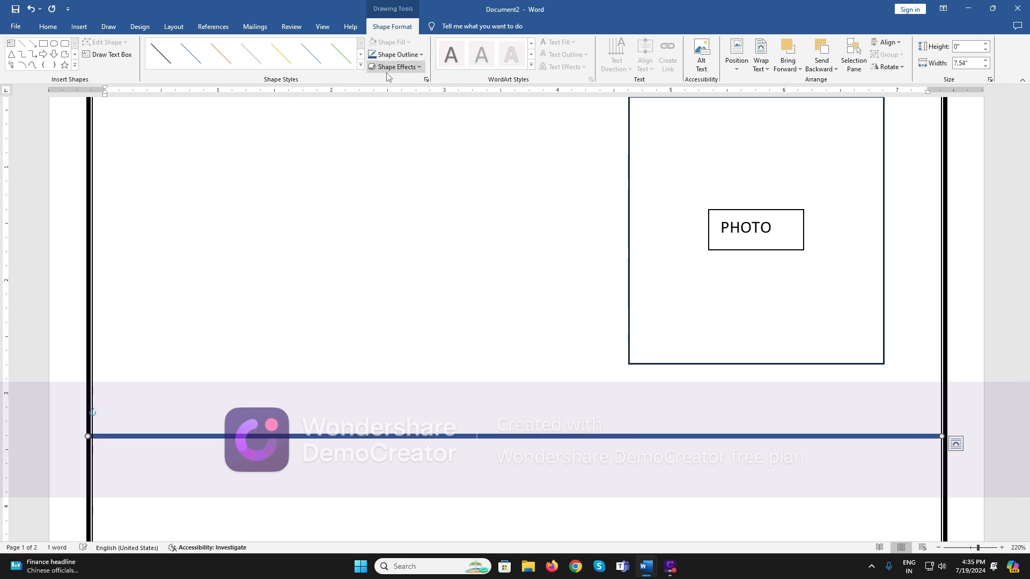
click(397, 54)
mouse_move(419, 244)
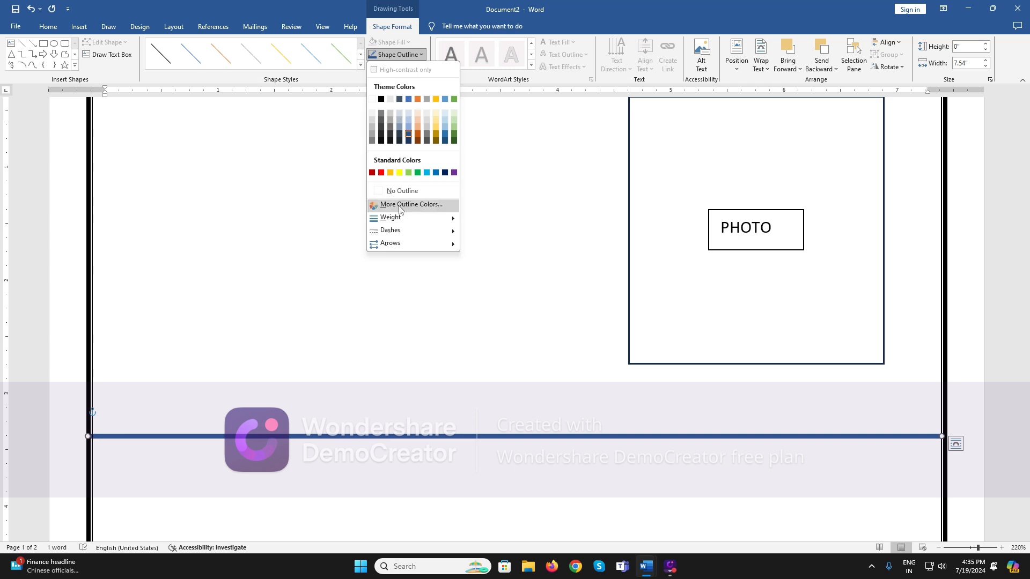
mouse_move(408, 224)
click(509, 289)
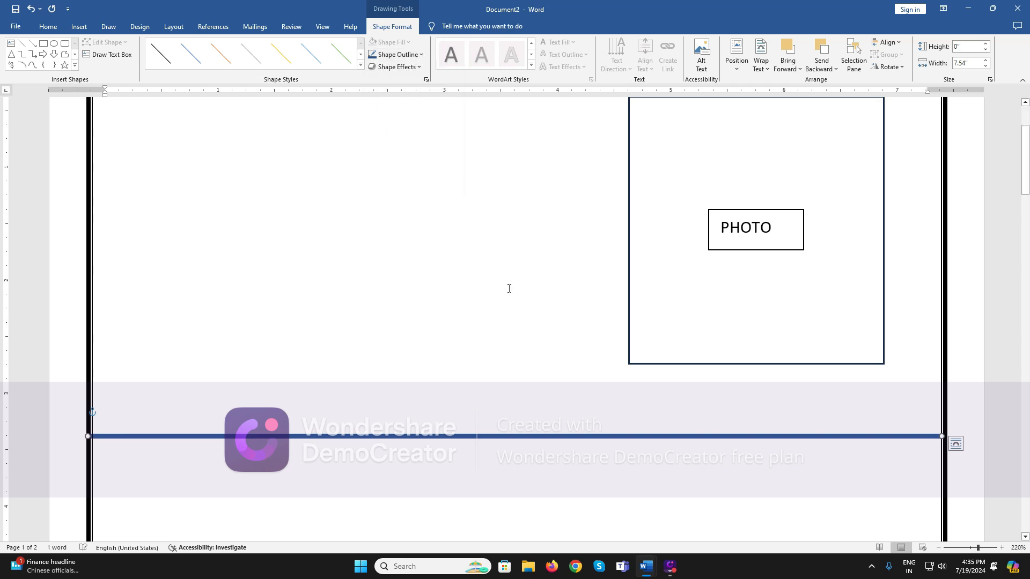
click(397, 54)
mouse_move(430, 235)
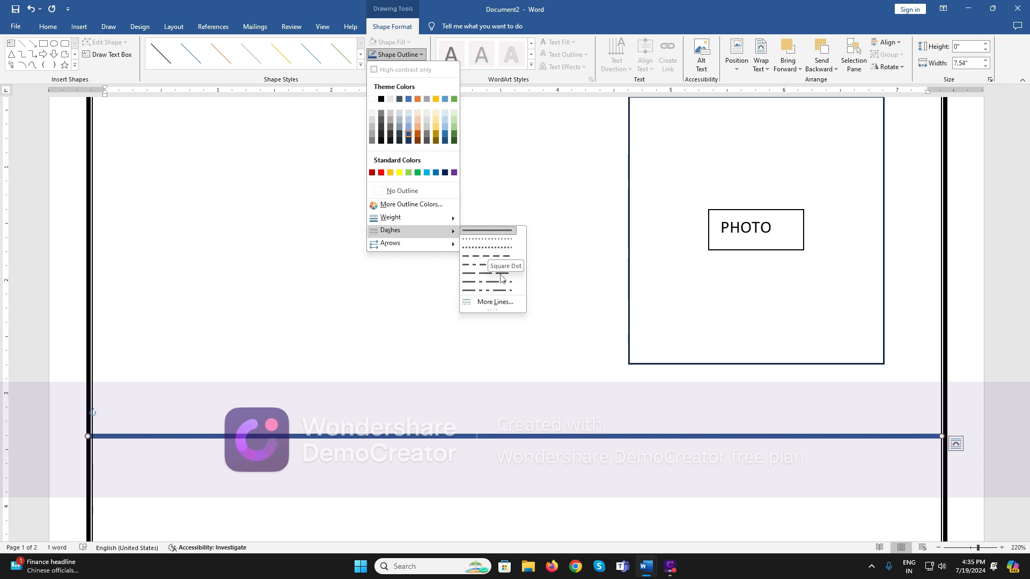
click(423, 267)
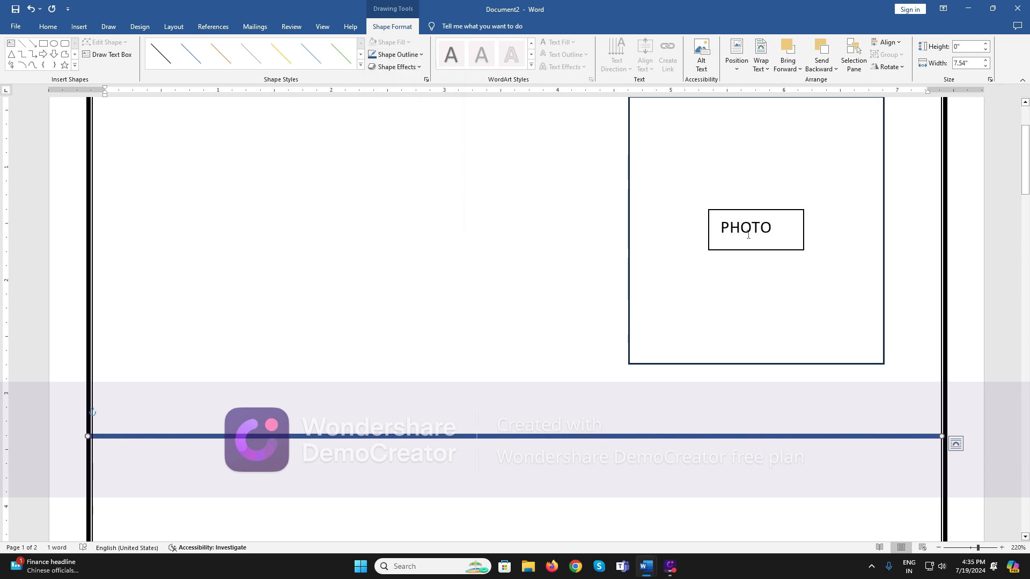
- Switch to the finished sample resume and examine how its SKILLS heading and bulleted text are laid out
scroll(895, 273, up, 2)
scroll(895, 273, down, 1)
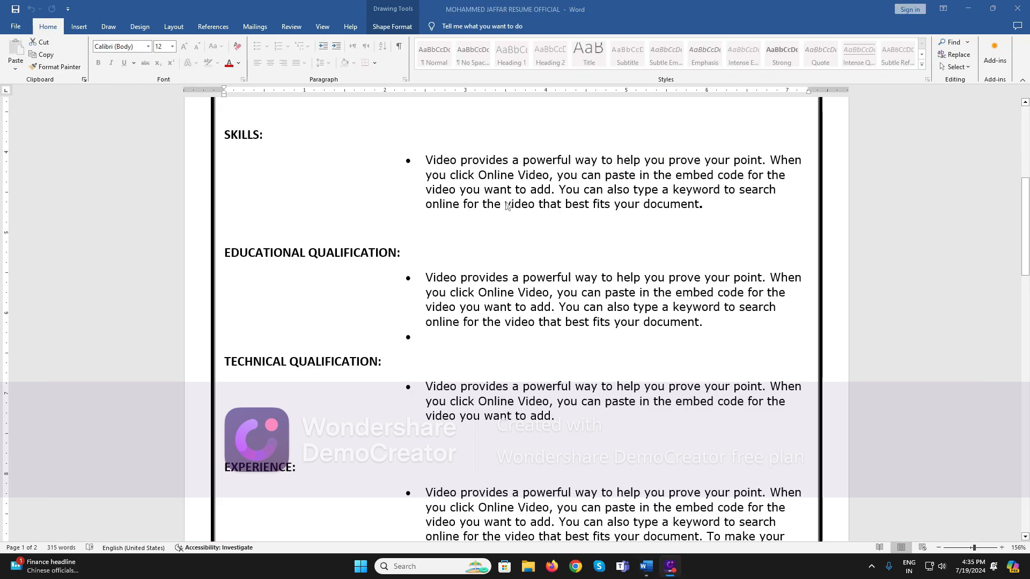
double_click(399, 162)
click(399, 162)
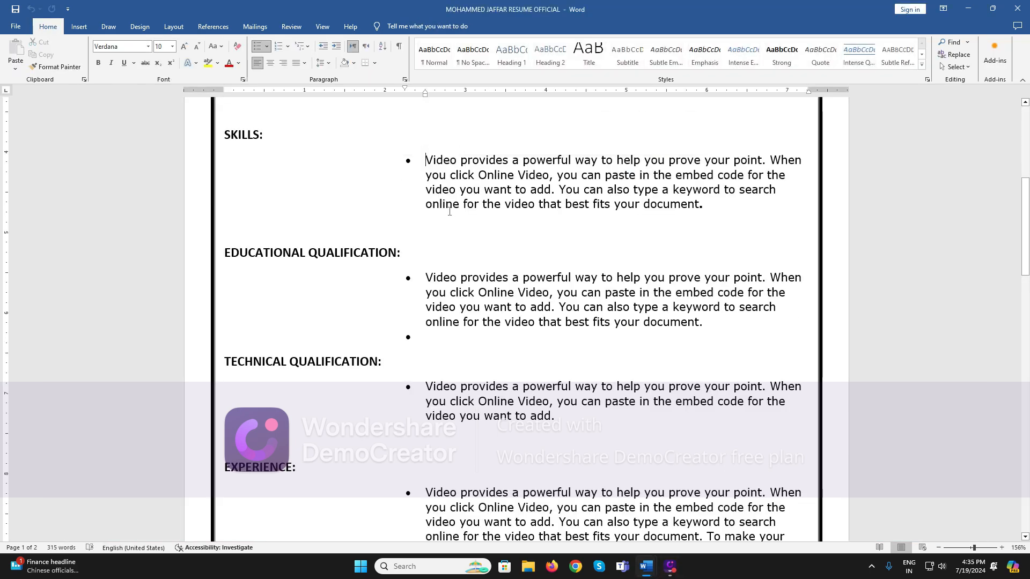
click(275, 140)
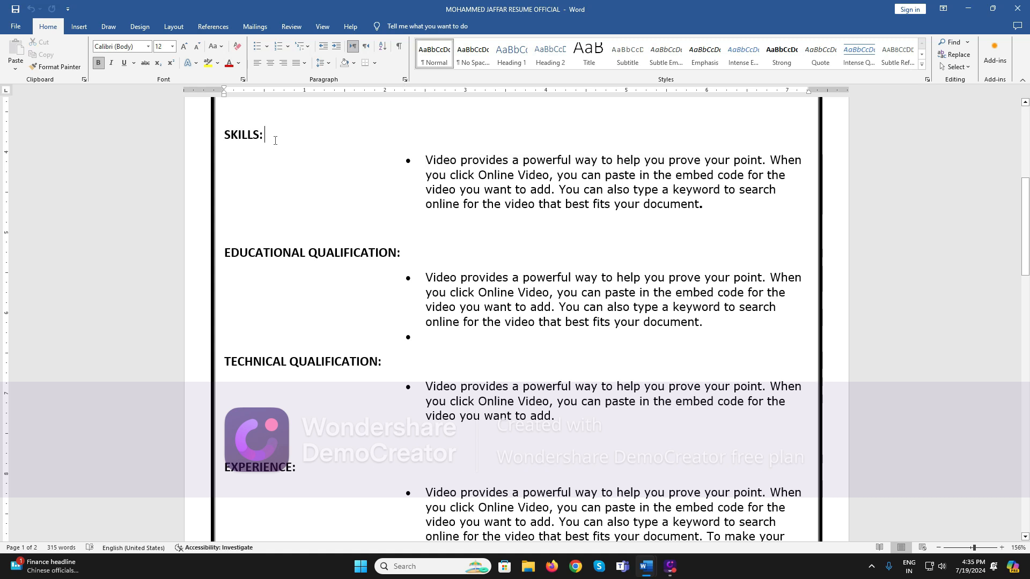
- Return to the new document and type the placeholder heading "DFGHJDF" with an indented line "DFLKHG ;NASHJKGFSDJKLGH" beneath it, beside the photo box
click(409, 172)
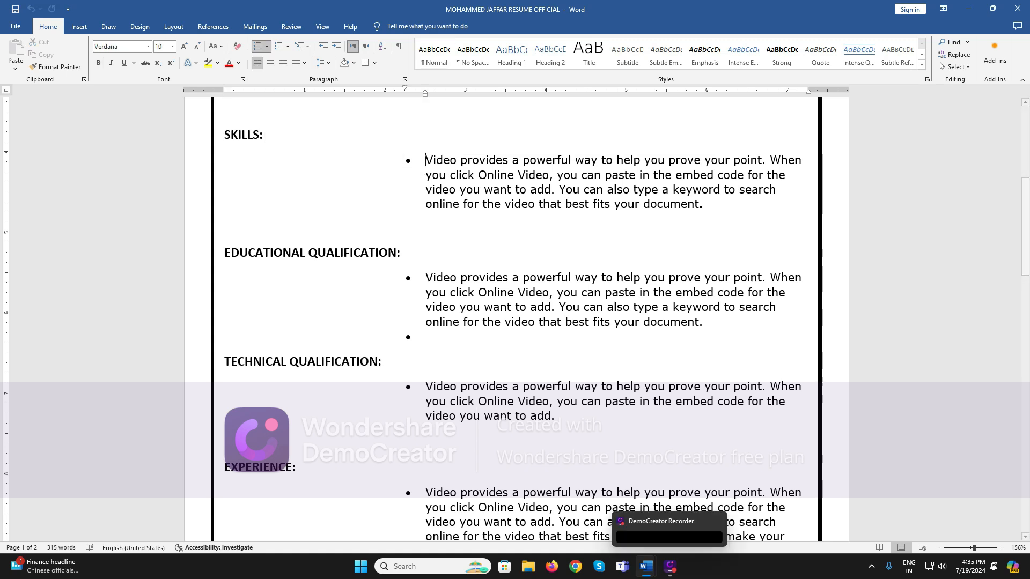
mouse_move(647, 574)
click(679, 525)
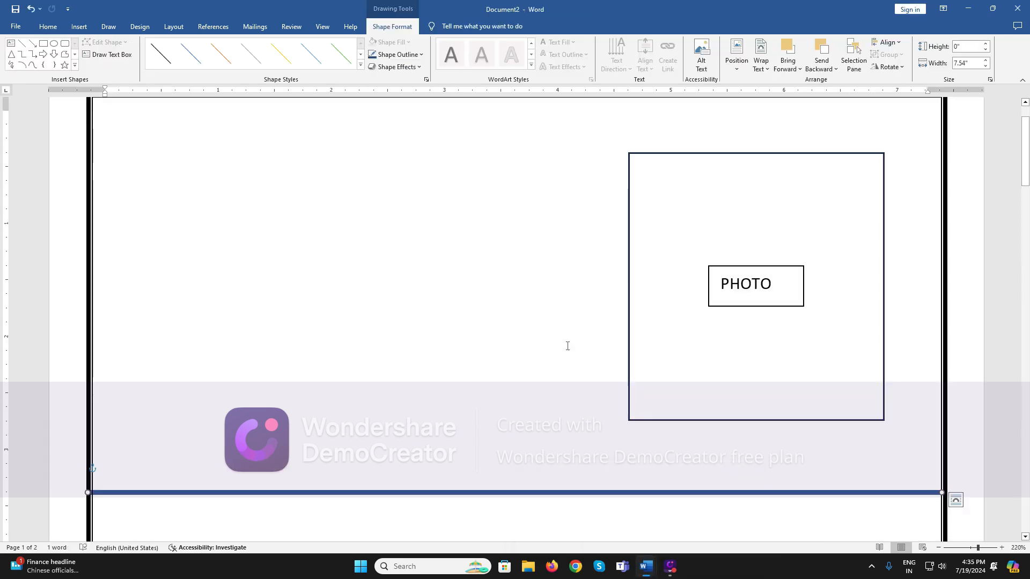
text(DFGHJDF)
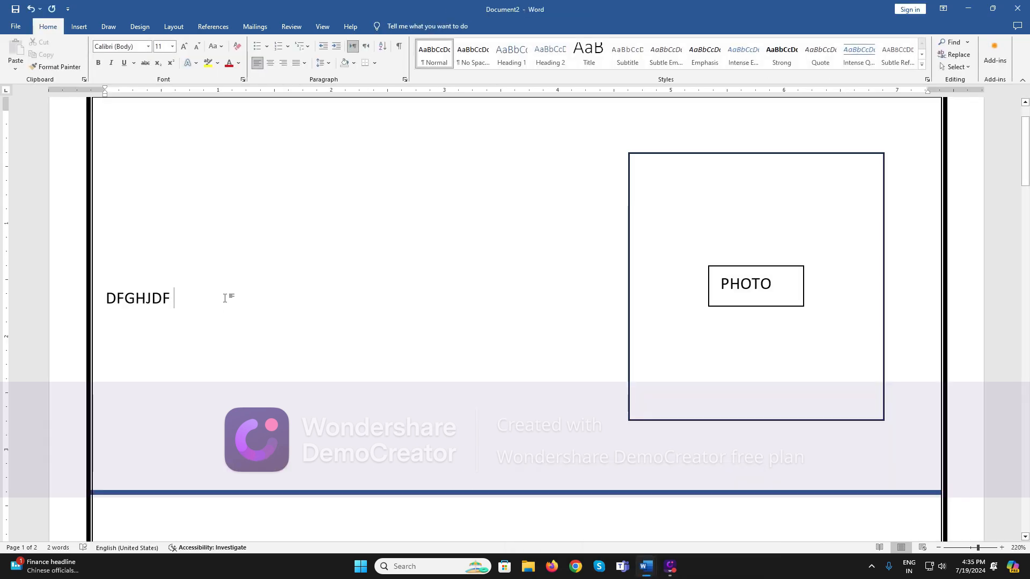
key(Return)
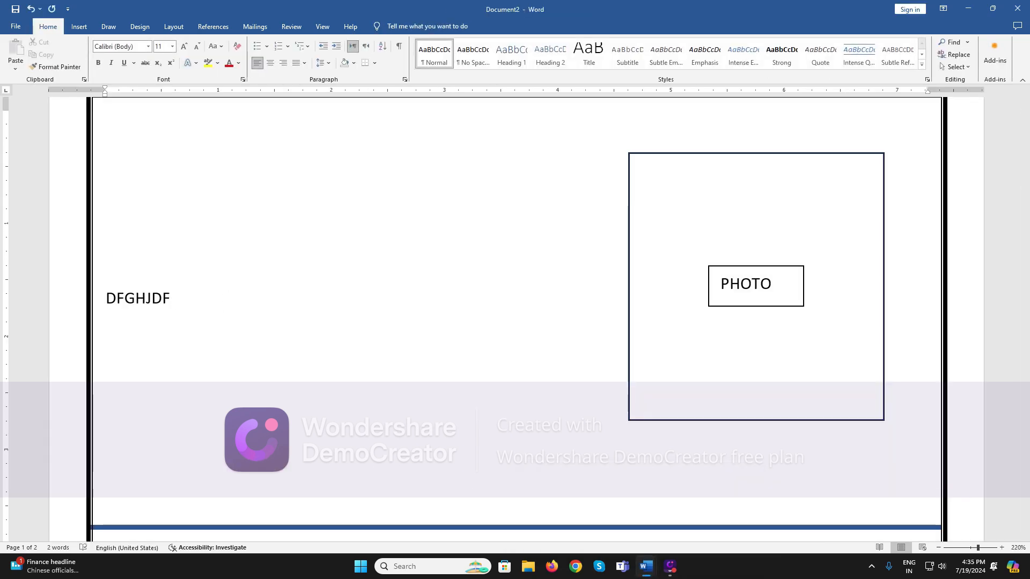
text(DFLKHG ;NASHJKGFSDJKLGH)
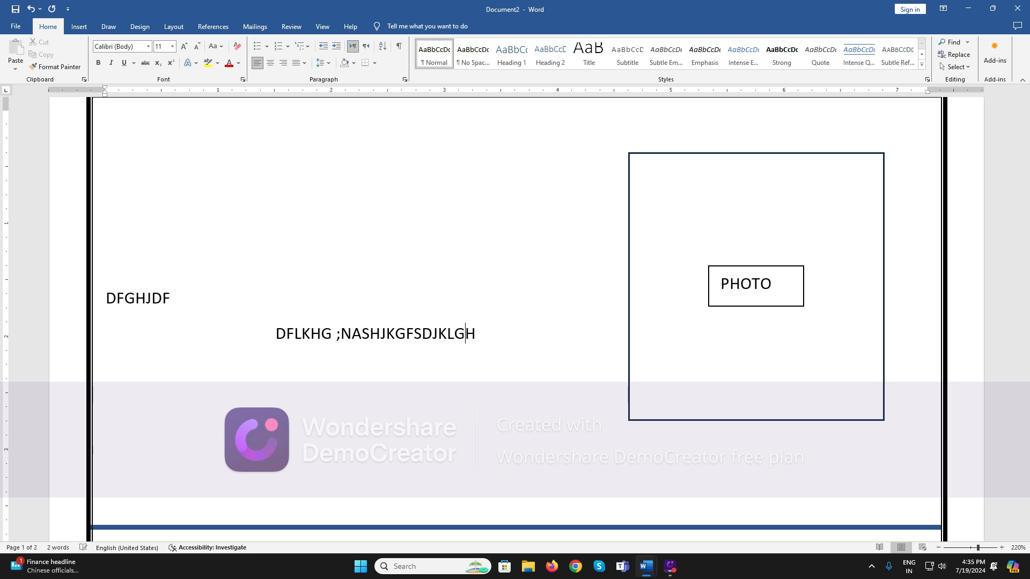
click(196, 298)
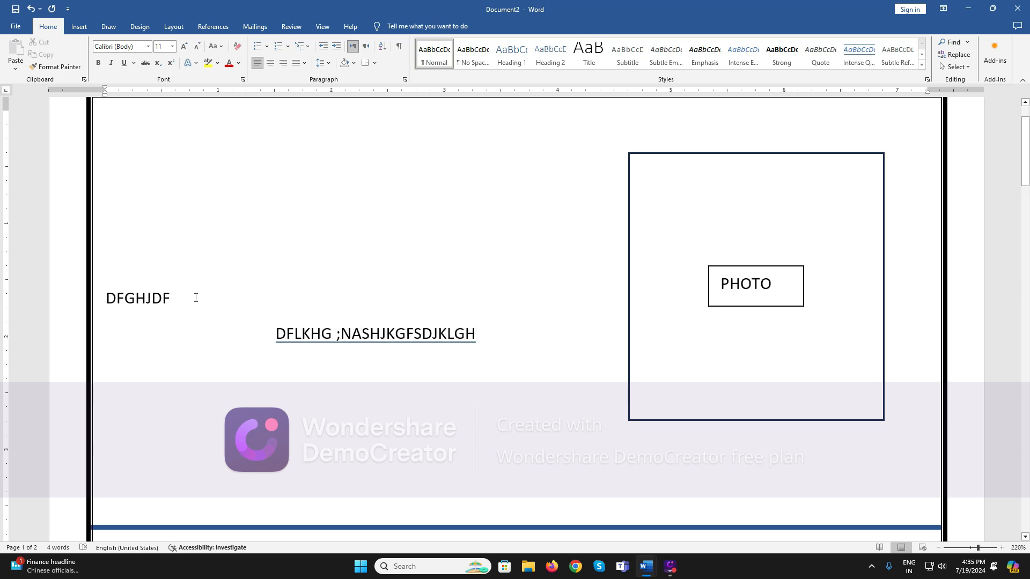
- Switch to the finished sample resume and try adding tab spacing between DATE and SIGNATURE below the declaration
text(:04/07/2003)
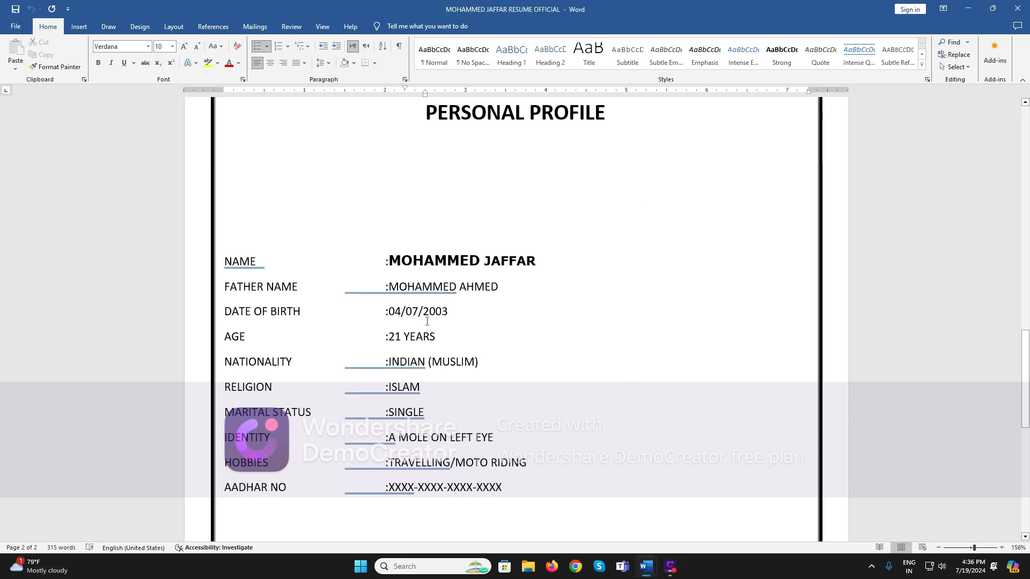
scroll(427, 321, down, 5)
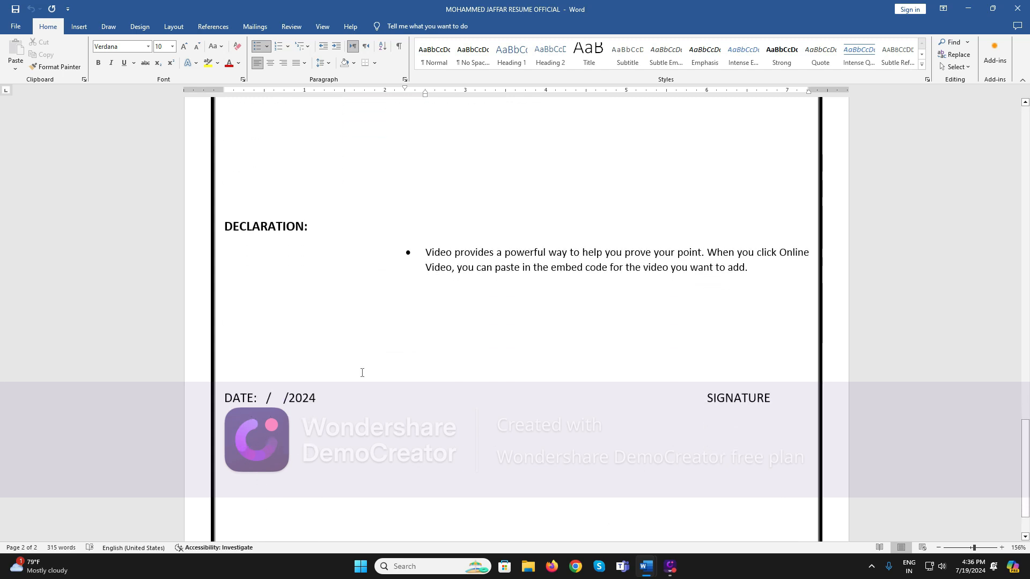
click(332, 412)
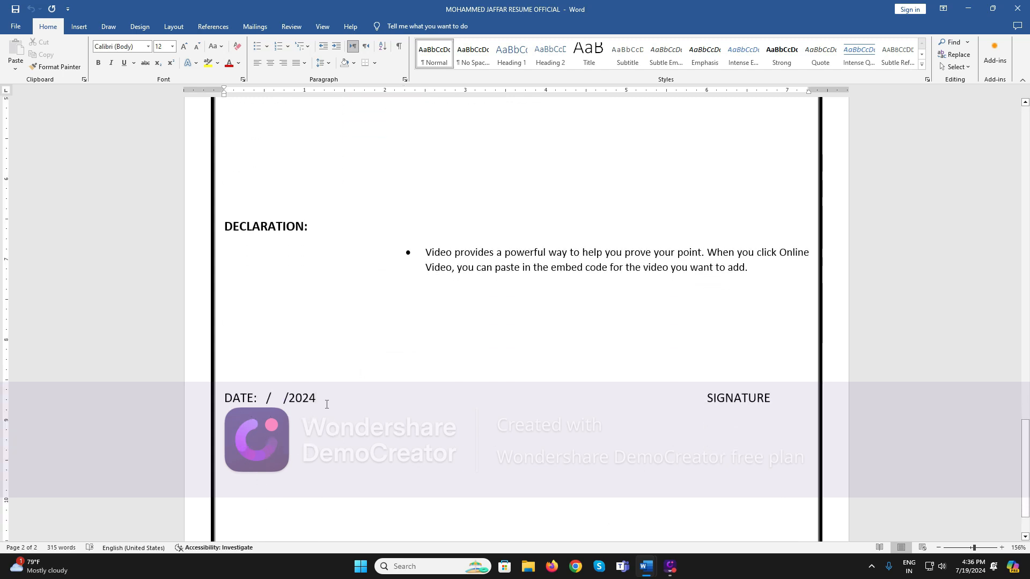
key(Tab)
key(Tab)
key(Tab)
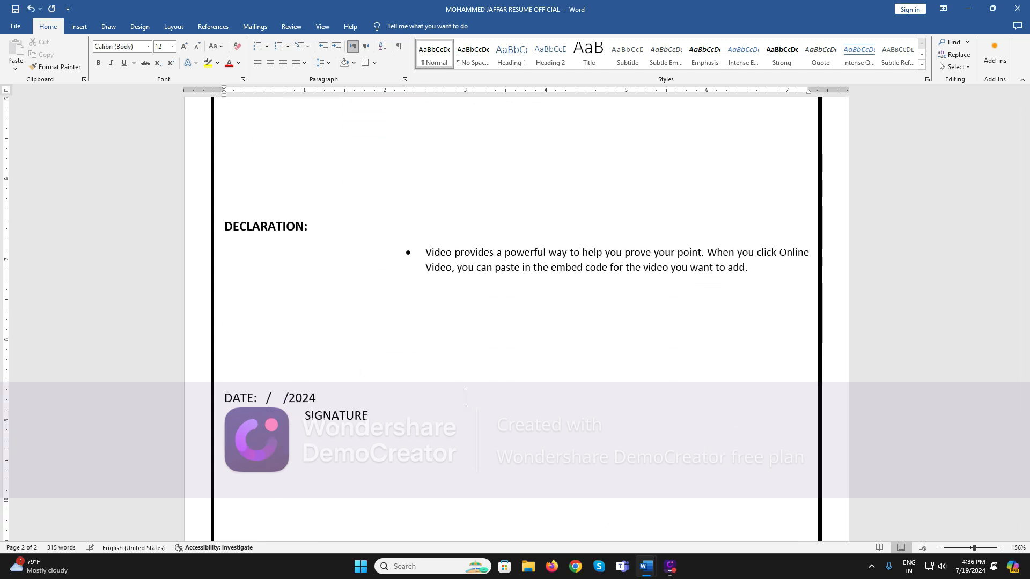
key(Tab)
key(Tab)
key(BackSpace)
key(BackSpace)
key(BackSpace)
key(BackSpace)
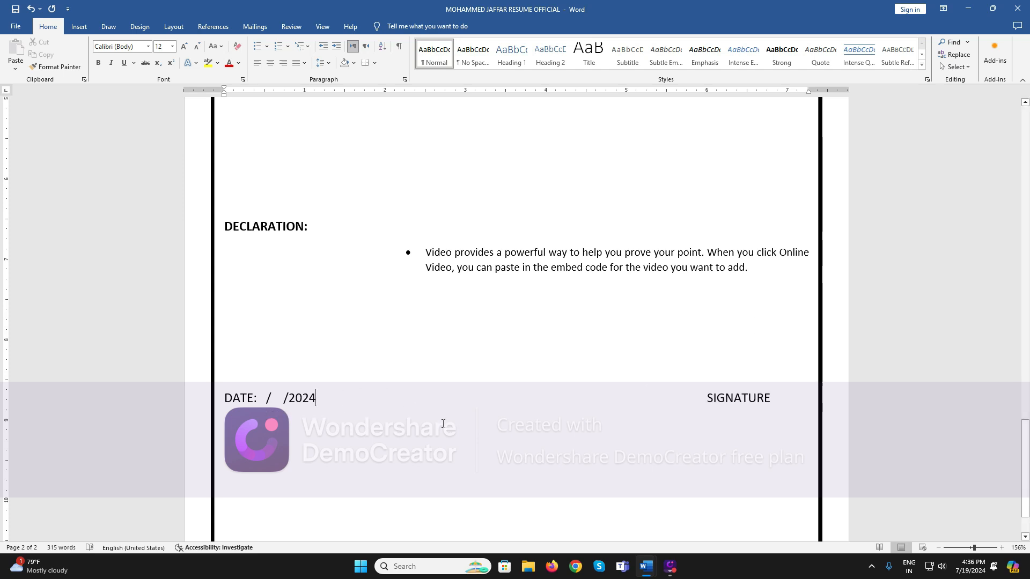
mouse_move(326, 399)
mouse_down()
mouse_move(554, 398)
mouse_move(228, 376)
mouse_move(707, 400)
mouse_up()
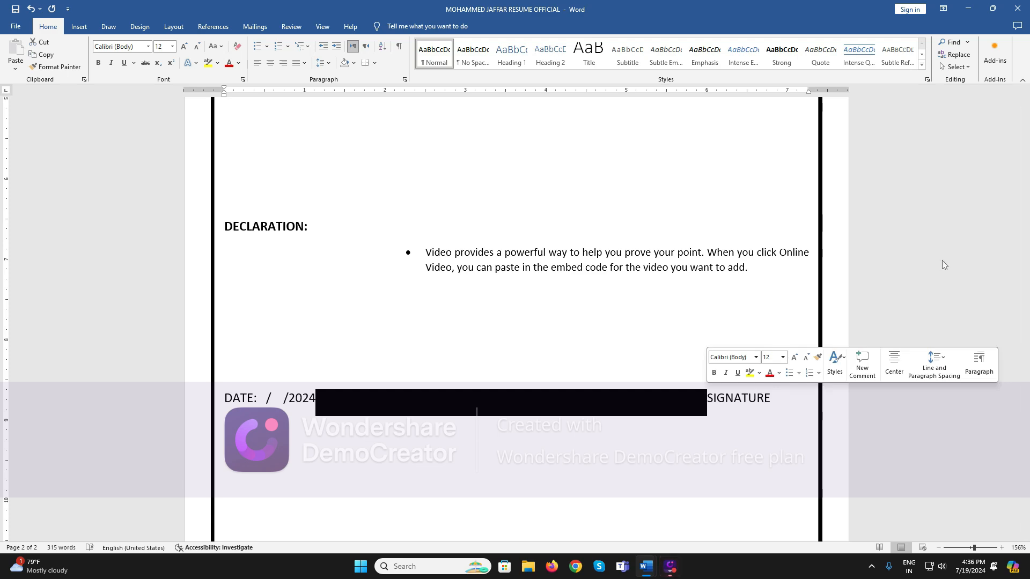
- Review both pages of the finished sample resume, covering the header, photo box, SUMMARY to EXPERIENCE sections, PERSONAL PROFILE and DECLARATION
scroll(504, 232, up, 20)
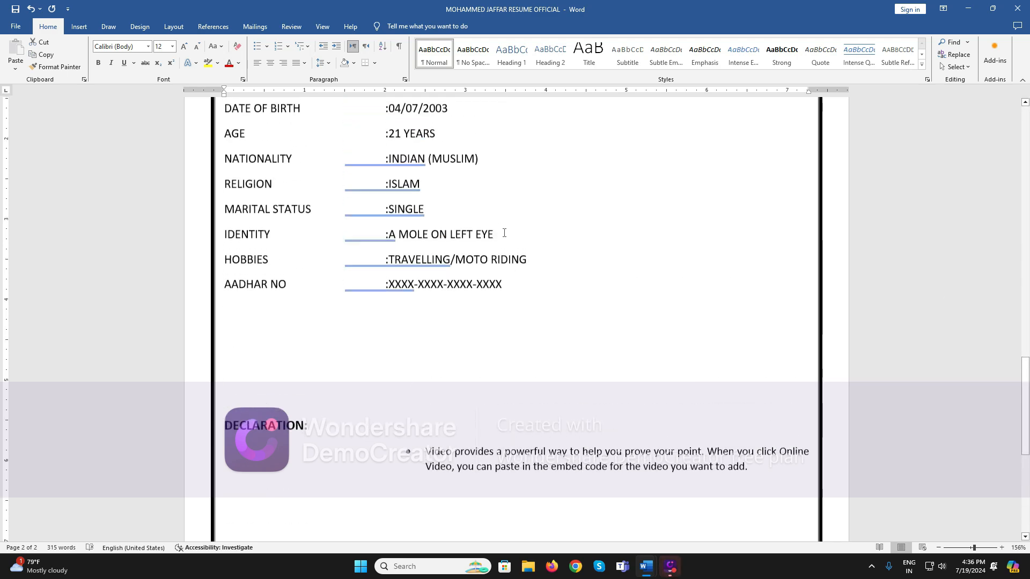
scroll(513, 233, up, 3)
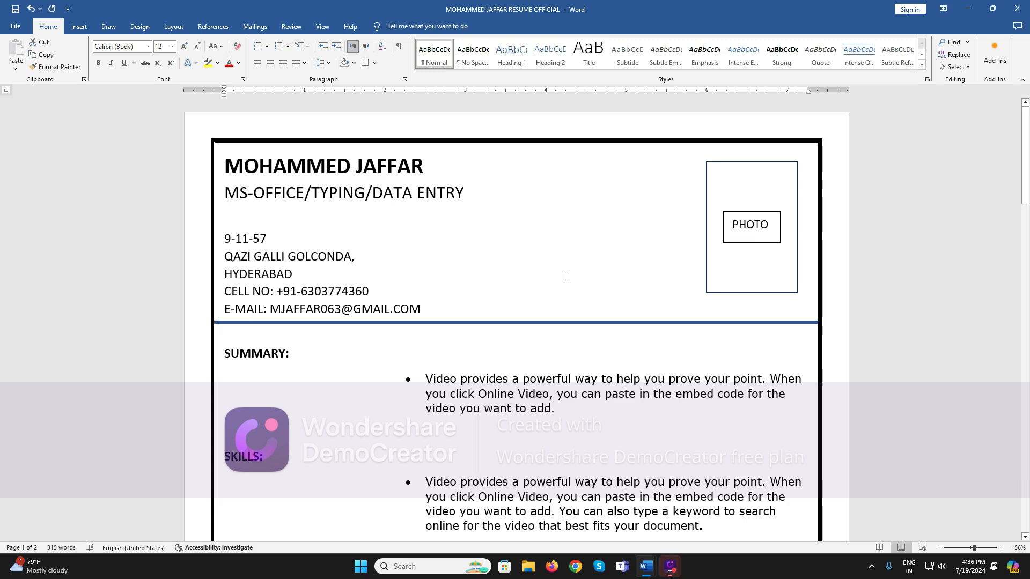
scroll(568, 276, down, 10)
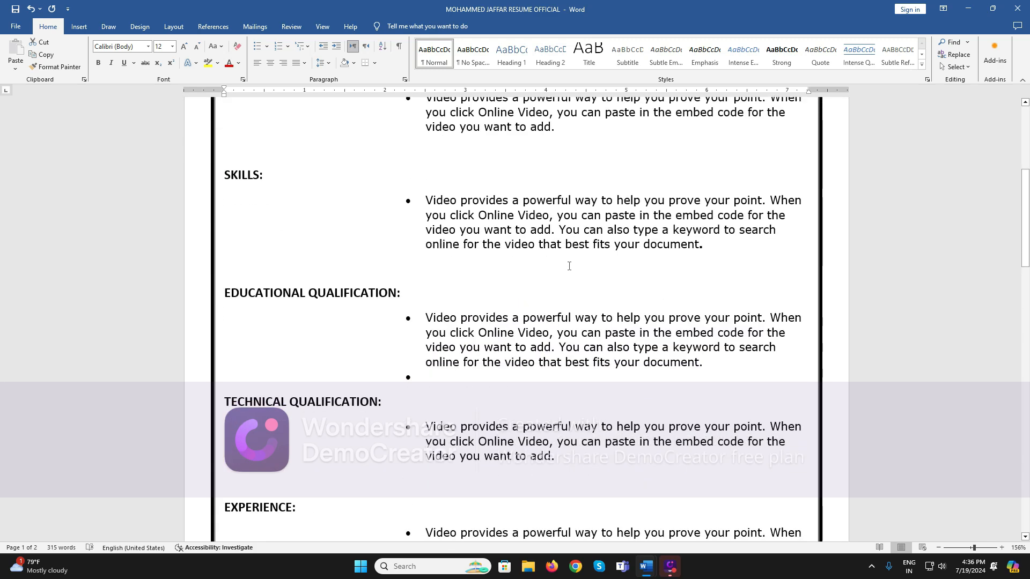
scroll(564, 274, down, 6)
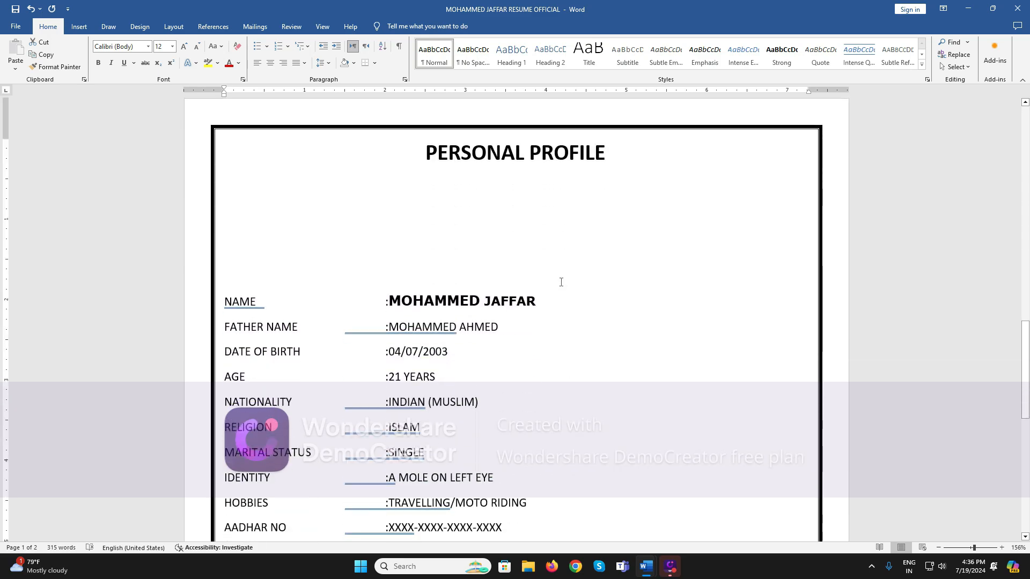
scroll(560, 284, up, 8)
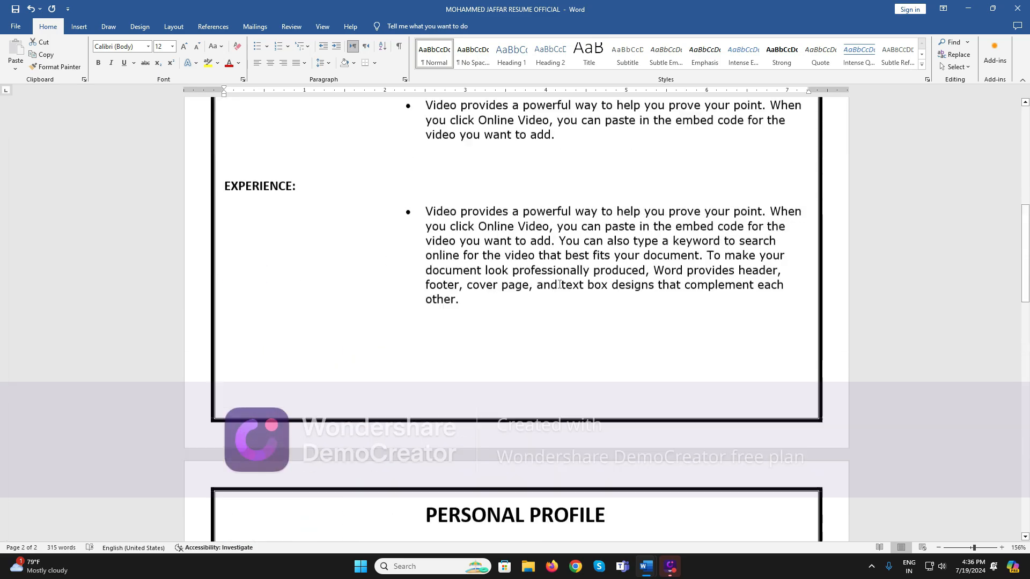
scroll(558, 286, down, 5)
scroll(552, 299, up, 10)
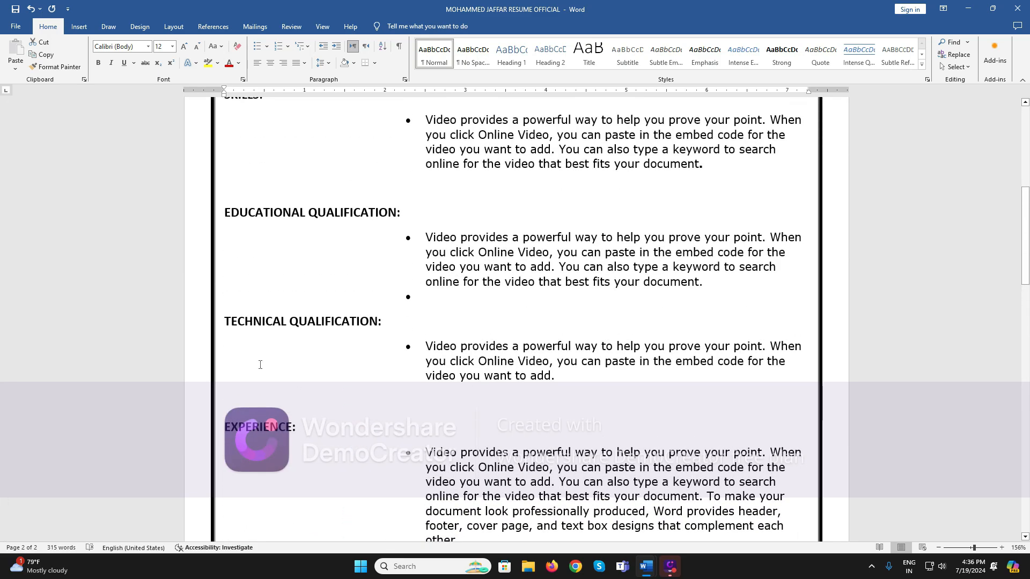
scroll(322, 319, up, 3)
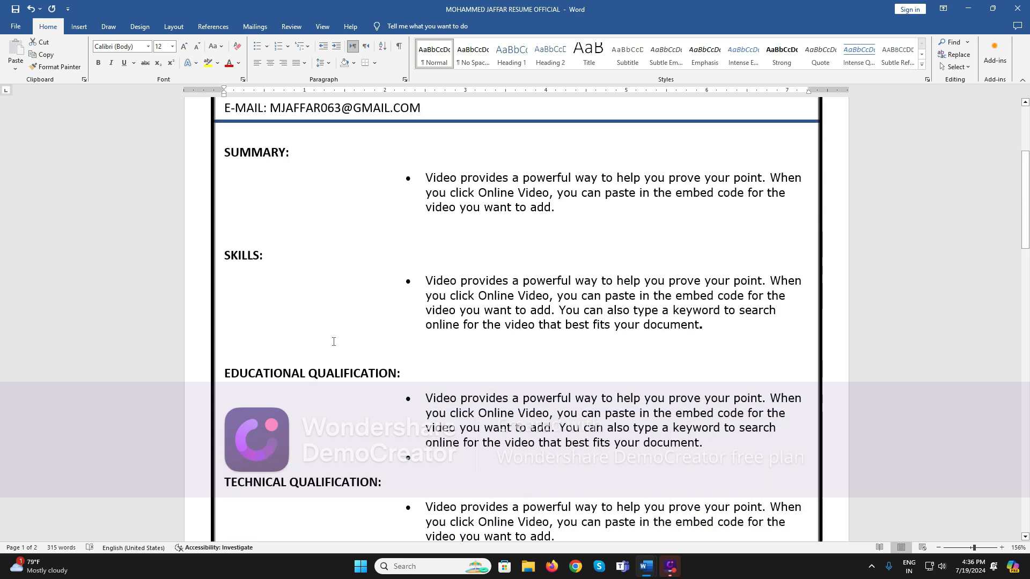
scroll(258, 267, up, 4)
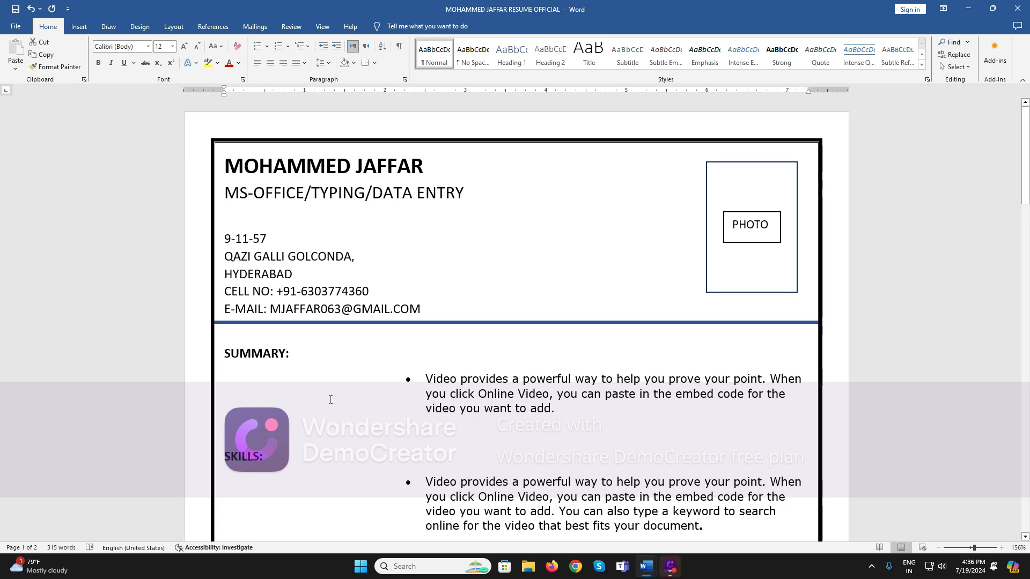
scroll(330, 399, down, 3)
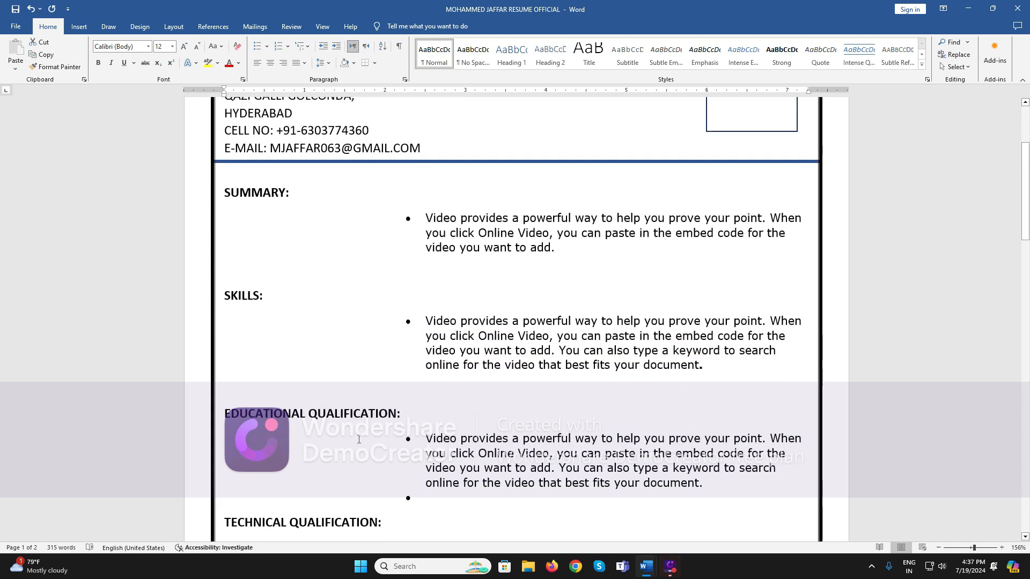
scroll(348, 525, down, 5)
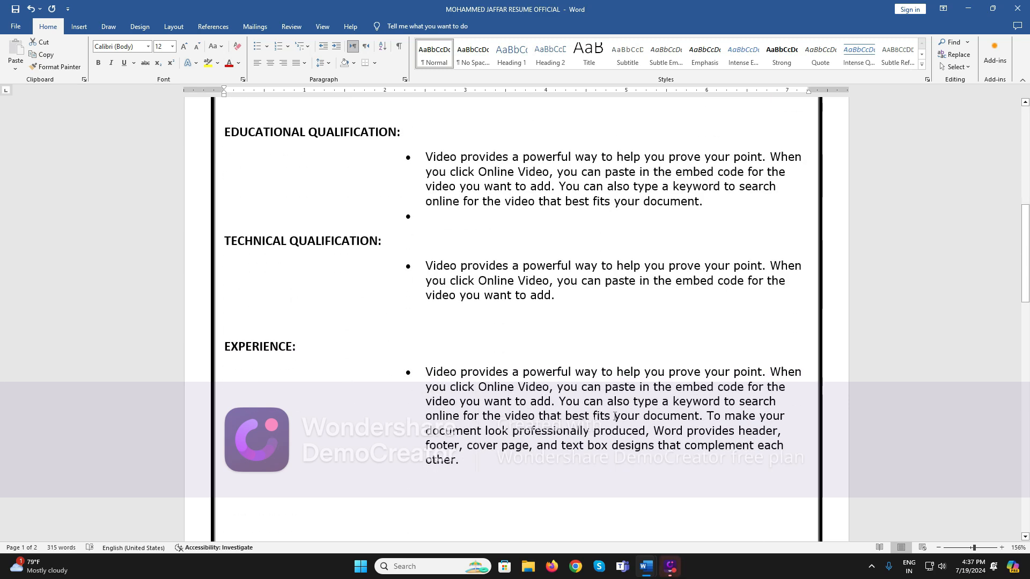
scroll(622, 400, up, 8)
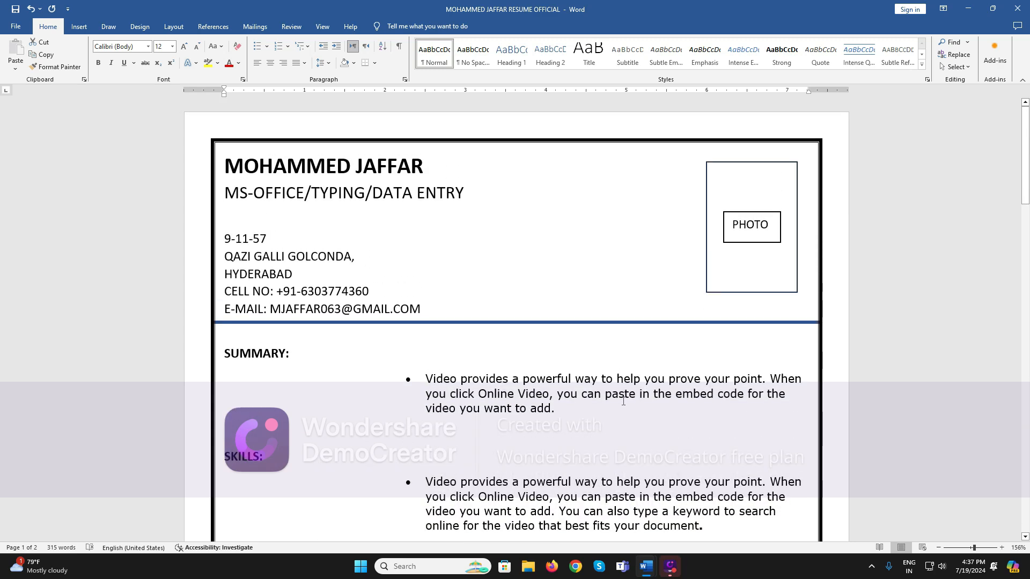
click(258, 169)
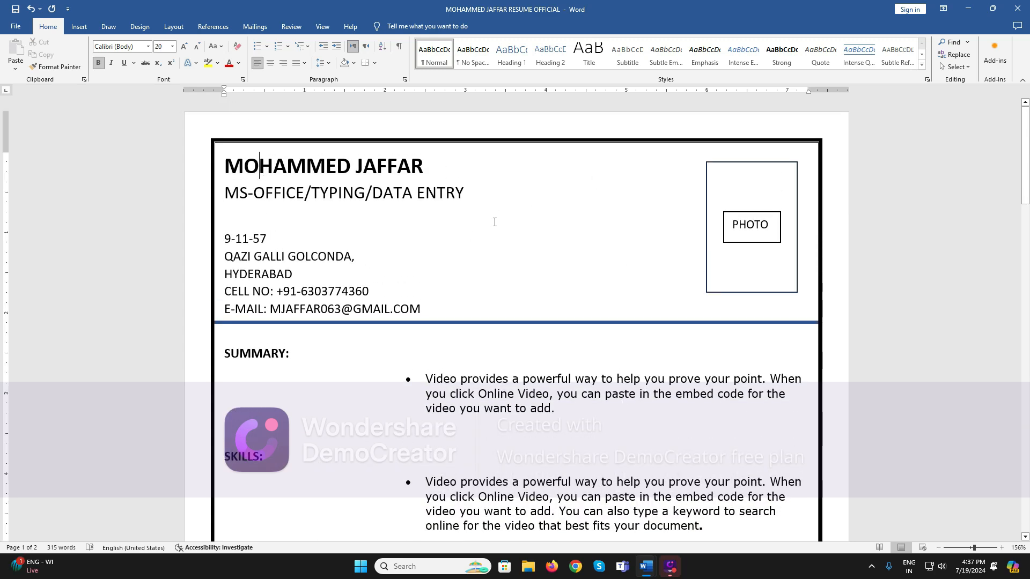
scroll(717, 258, down, 1)
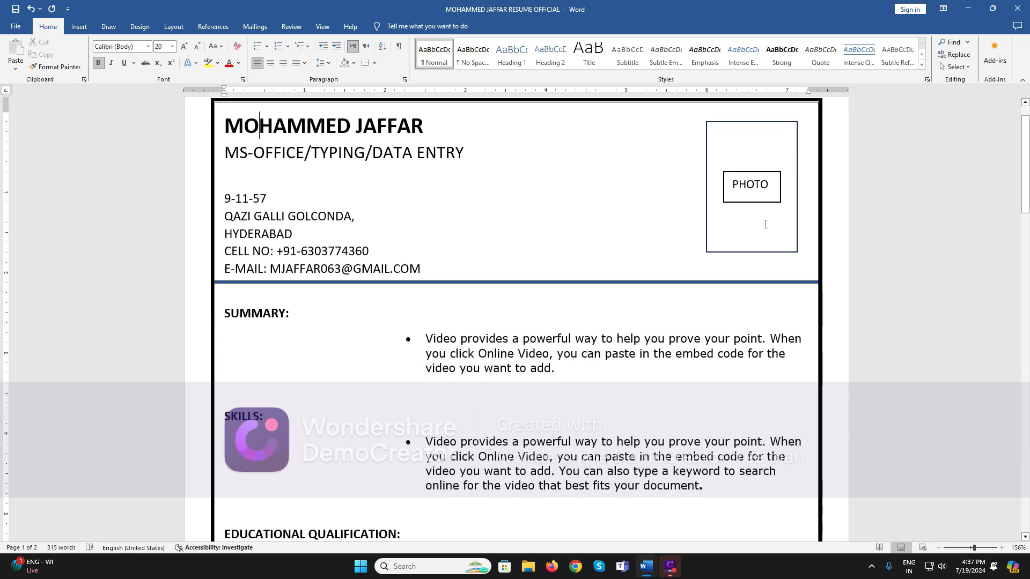
scroll(713, 292, down, 20)
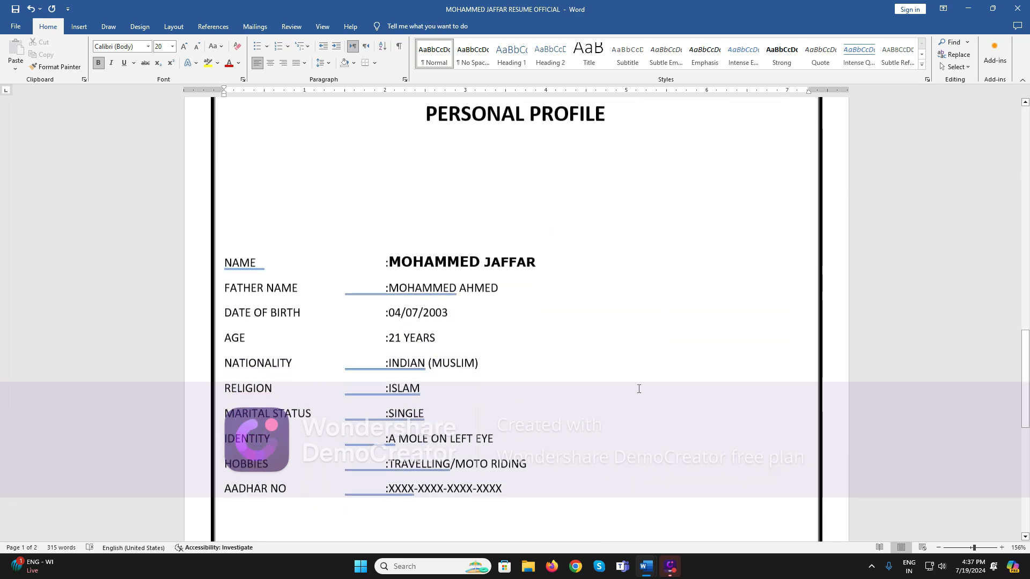
scroll(639, 389, down, 9)
scroll(681, 460, up, 5)
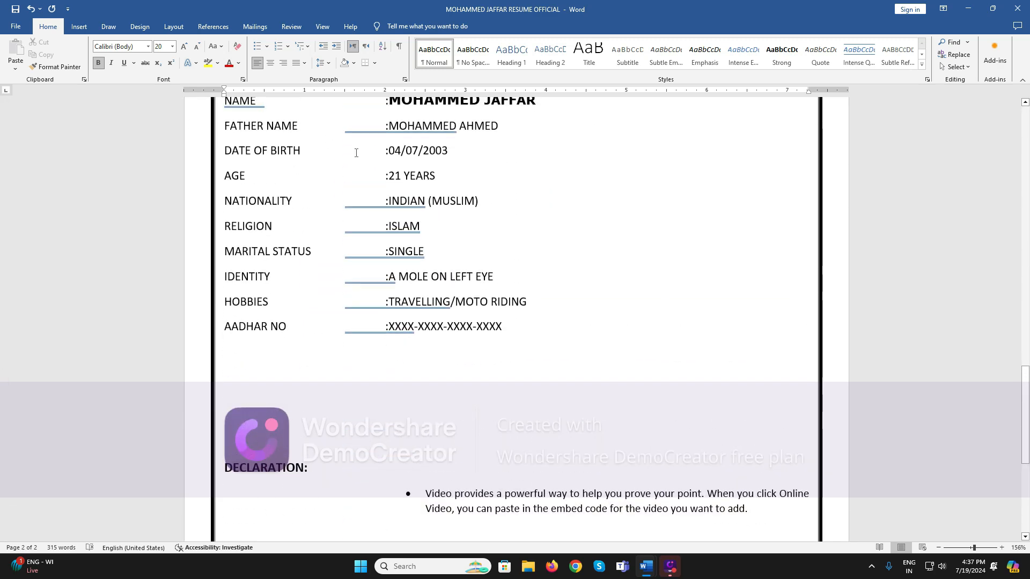